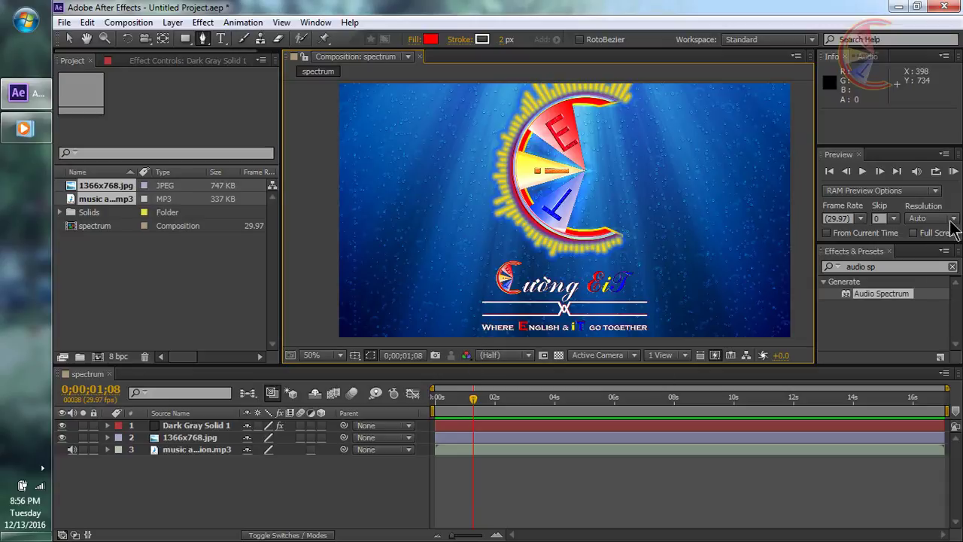
Preview the finished spectrum animation, then delete every item in the project
left_click(953, 172)
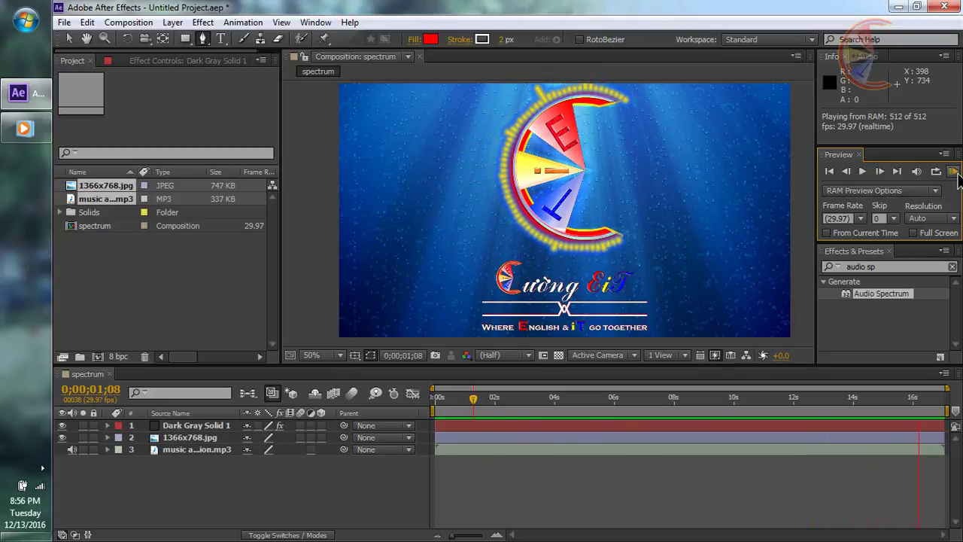
left_click(955, 173)
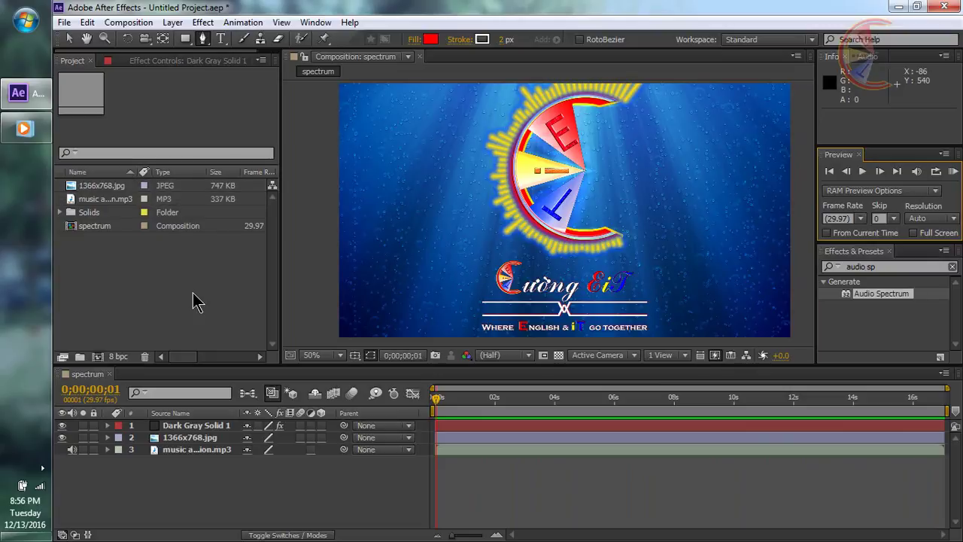
left_click_drag(192, 293, 8, 171)
key("Delete")
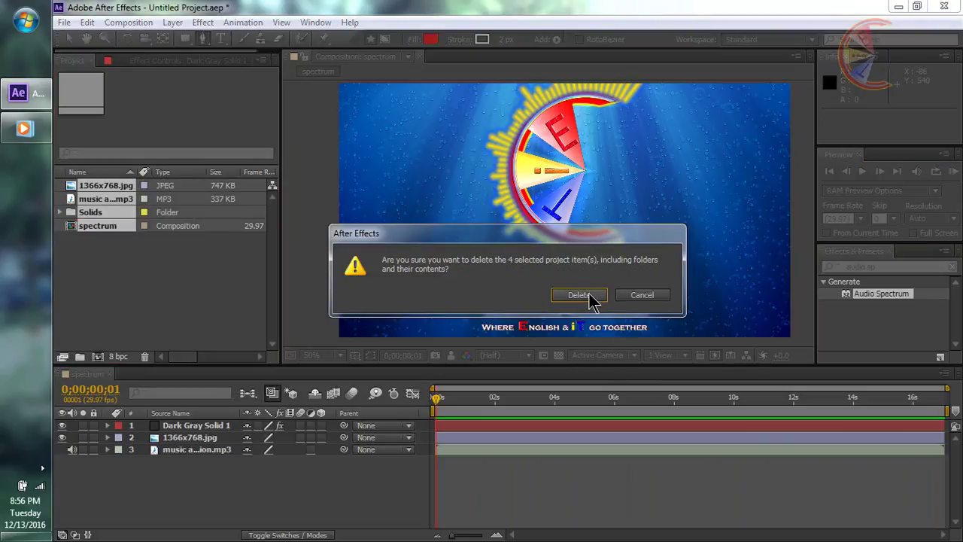
left_click(587, 297)
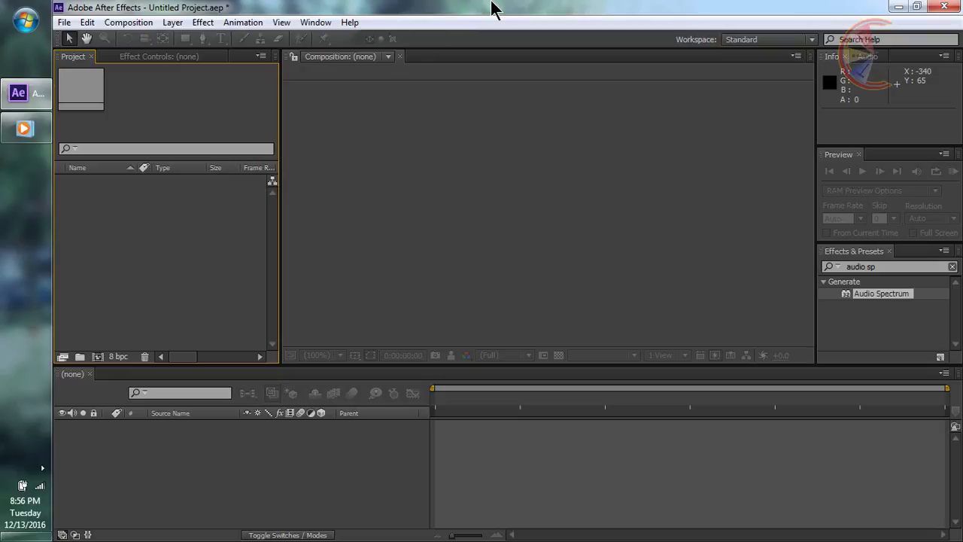
Create a 1280×720, 29.97 fps, 30-second composition named 'spectrum'
key("ctrl+n")
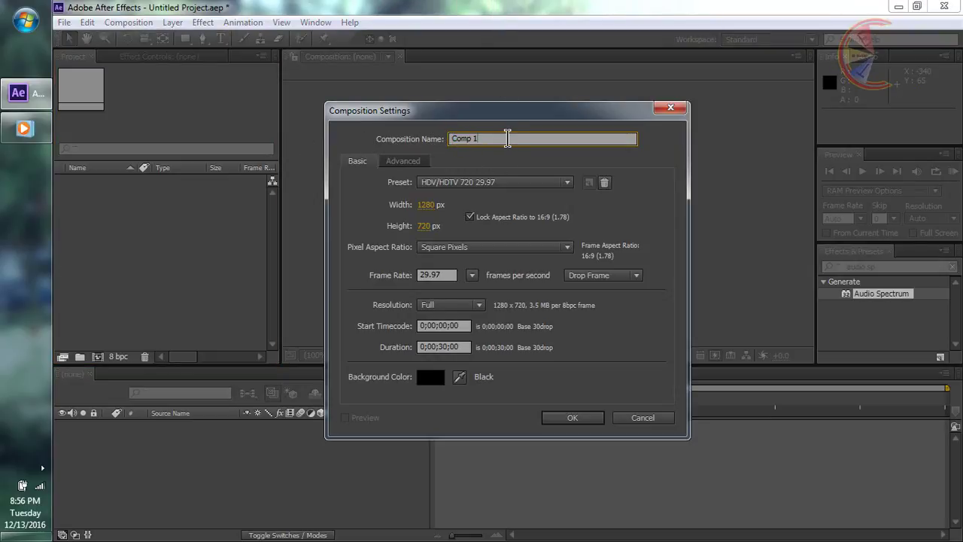
type("spectrum")
left_click(453, 347)
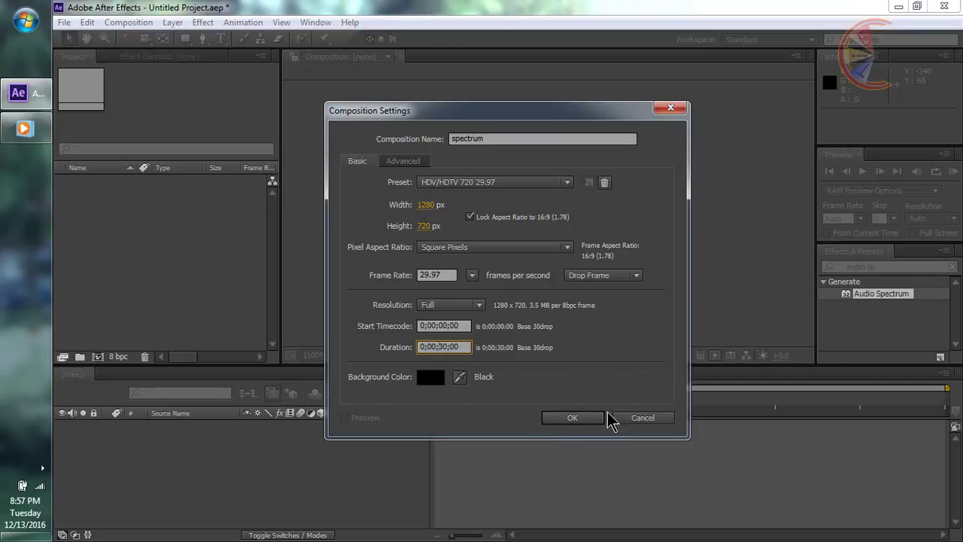
left_click(548, 415)
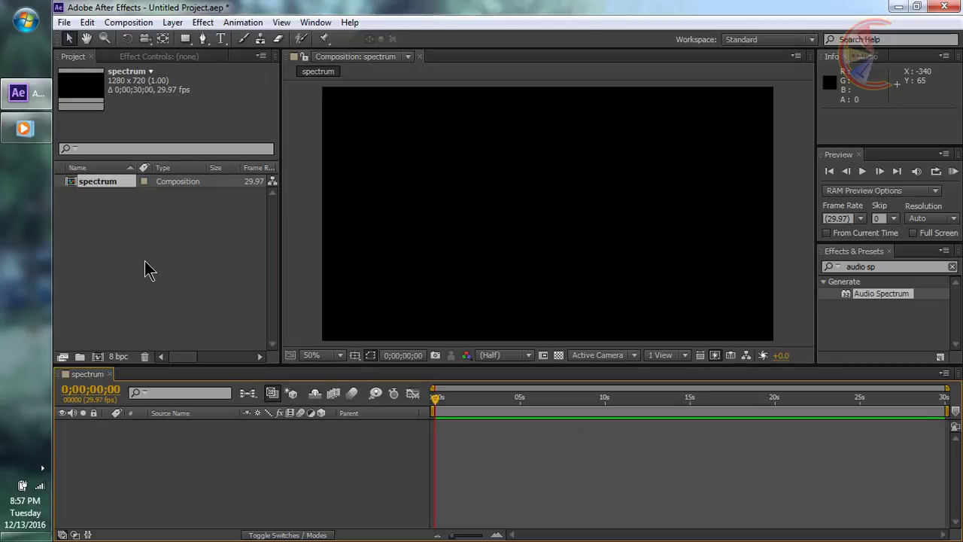
Import 1366x768.jpg and music audition.mp3 into the project
left_click(146, 269)
right_click(164, 245)
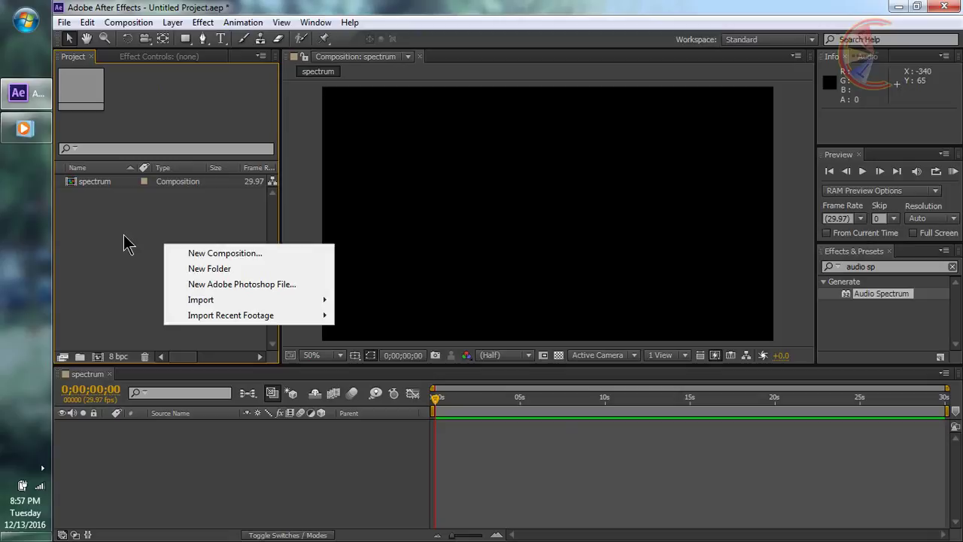
right_click(124, 234)
mouse_move(181, 291)
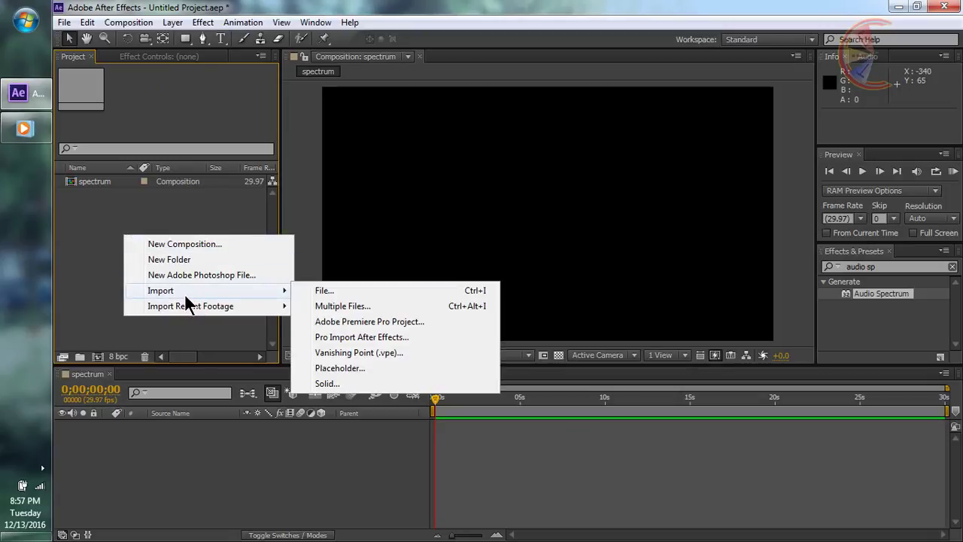
left_click(348, 292)
left_click_drag(348, 196, 128, 94)
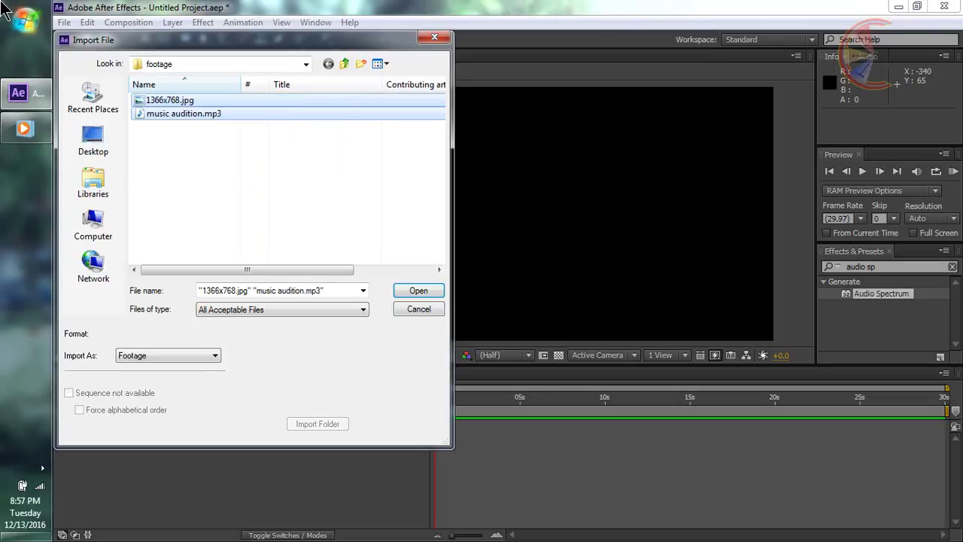
key("Return")
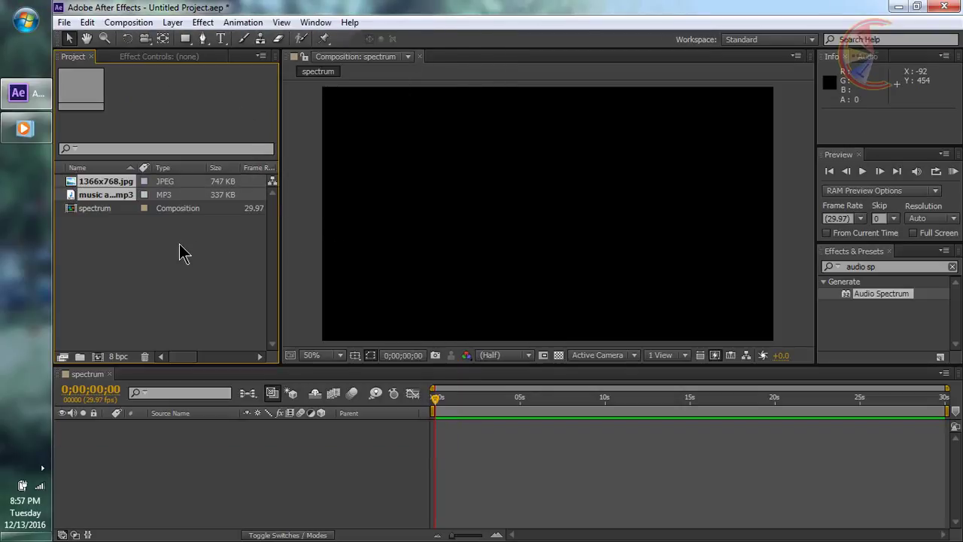
Drag the image and music into the spectrum composition as layers
left_click(179, 249)
left_click(95, 182)
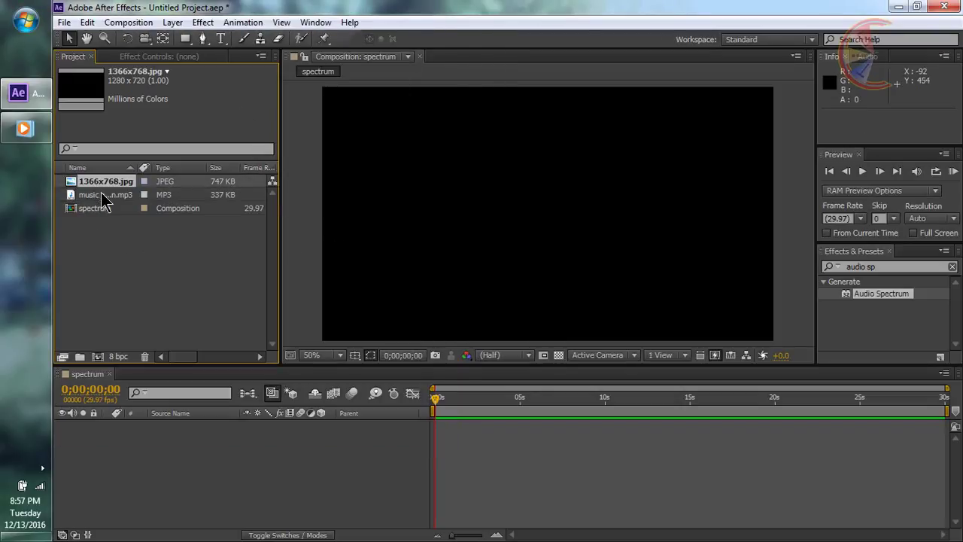
left_click(112, 195, "shift")
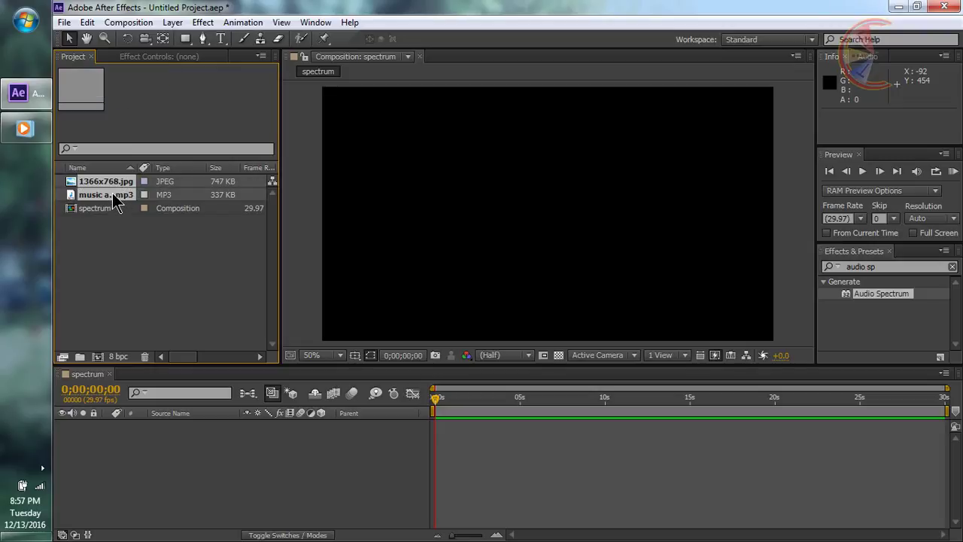
left_click_drag(113, 201, 222, 468)
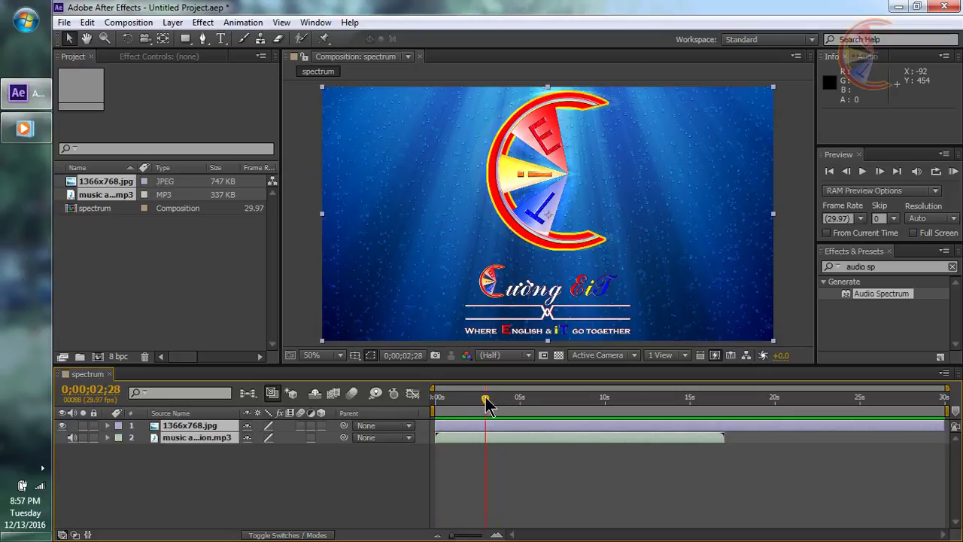
End the work area at about 17 seconds and trim the composition to it
left_click_drag(943, 413, 735, 423)
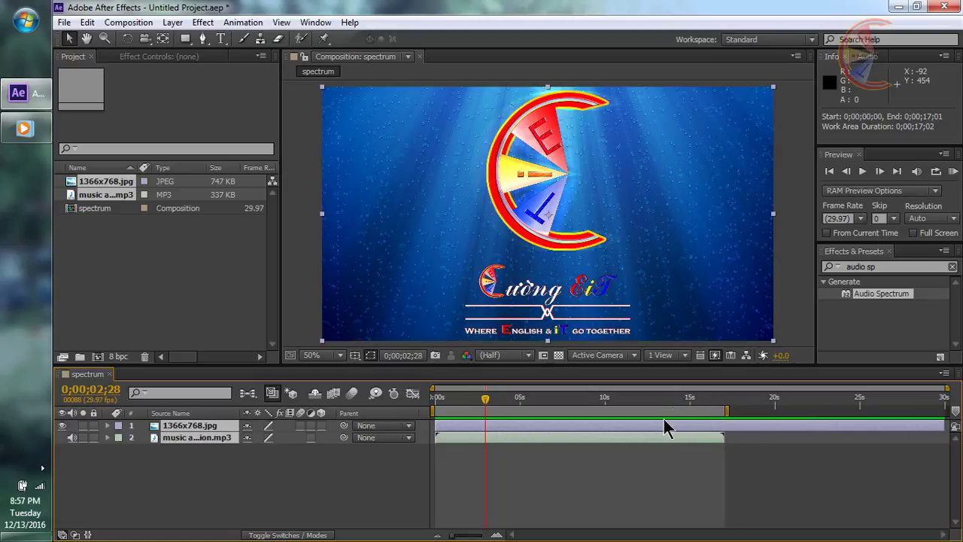
right_click(672, 413)
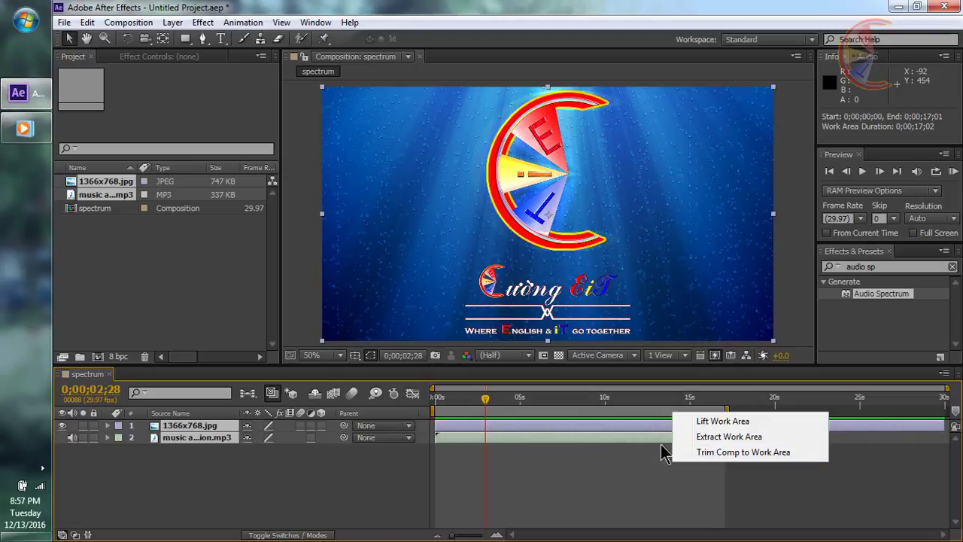
right_click(647, 415)
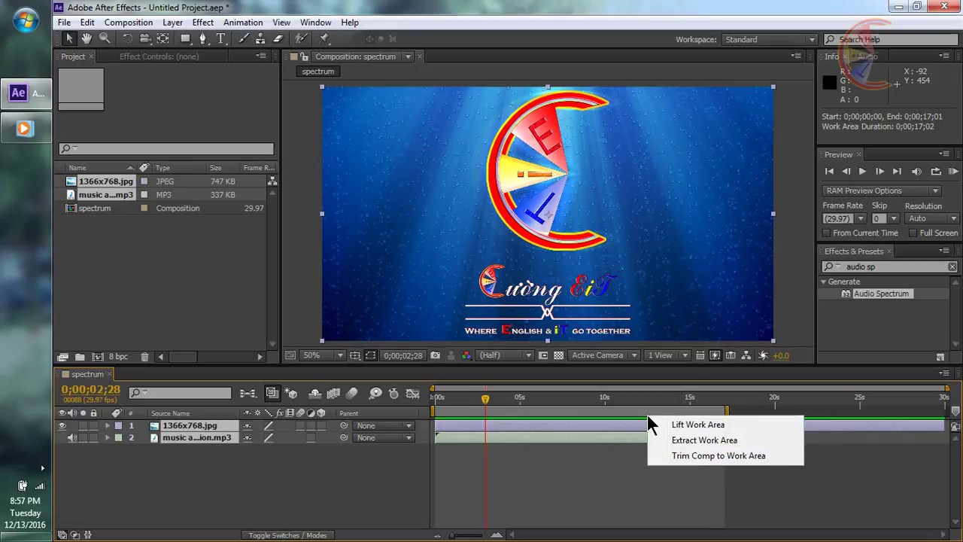
left_click(703, 456)
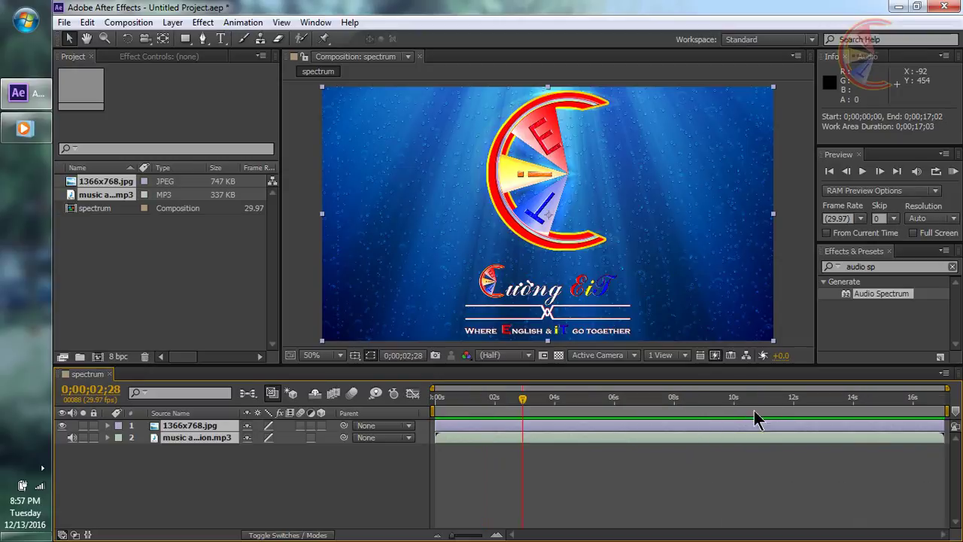
Move the playhead to about 5 seconds and deselect the image layer
mouse_move(633, 400)
left_mouse_down()
mouse_move(849, 399)
mouse_move(618, 391)
left_mouse_up()
mouse_move(487, 395)
left_mouse_down()
mouse_move(478, 396)
mouse_move(585, 398)
left_mouse_up()
left_click(211, 468)
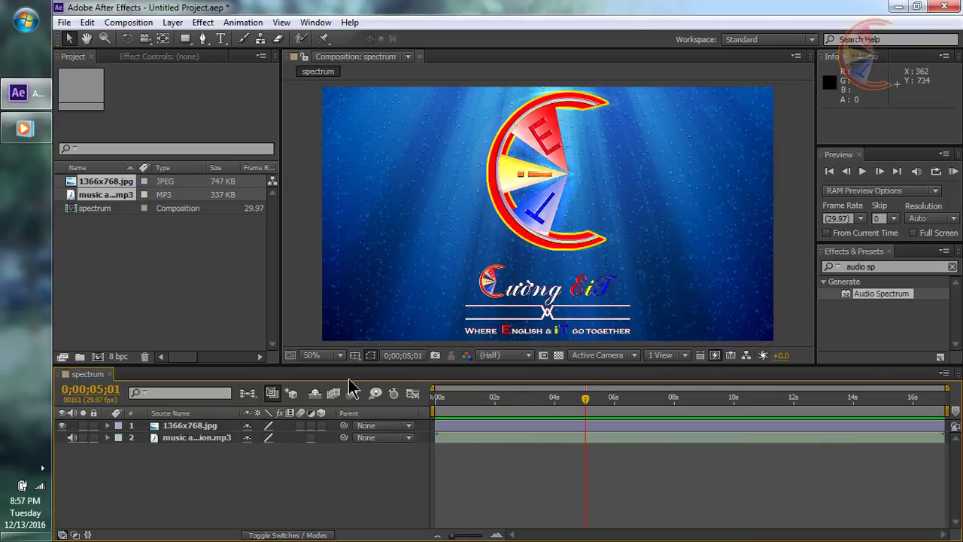
Add a dark gray solid layer and search Effects & Presets for 'audio s'
right_click(225, 471)
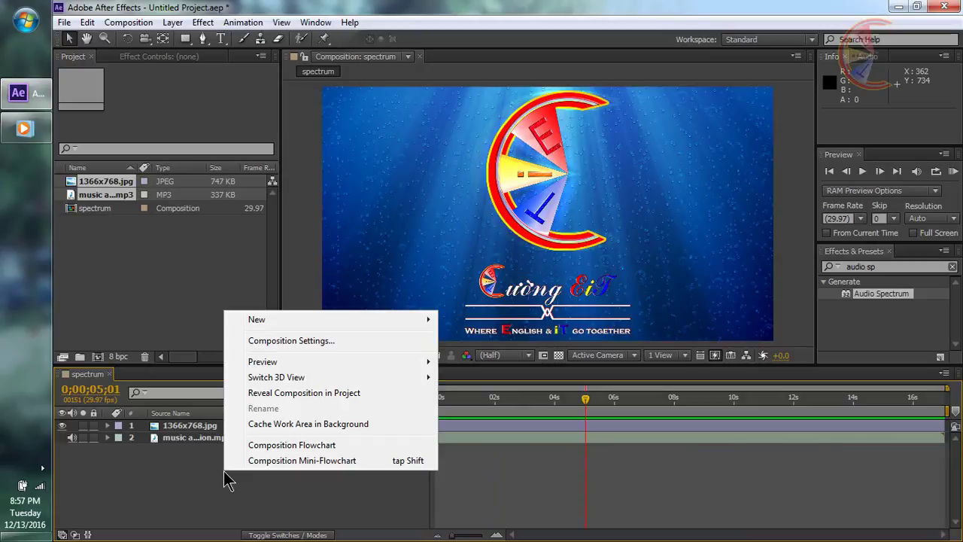
left_click(202, 509)
right_click(211, 484)
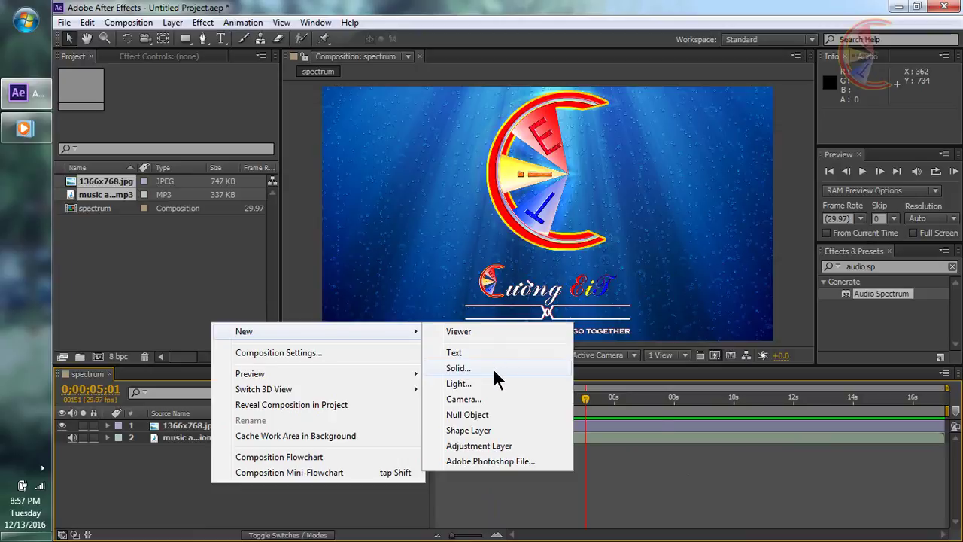
left_click(493, 368)
left_click(564, 404)
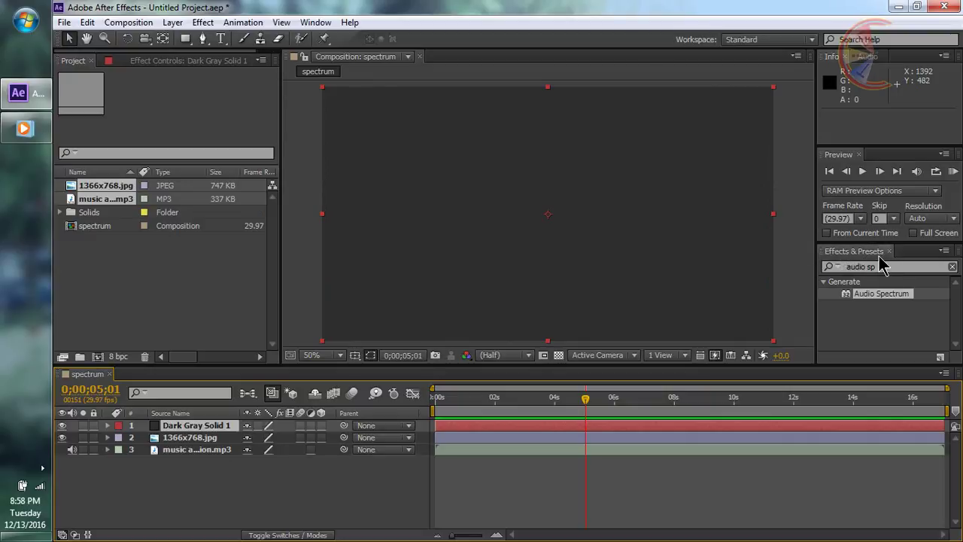
left_click(900, 267)
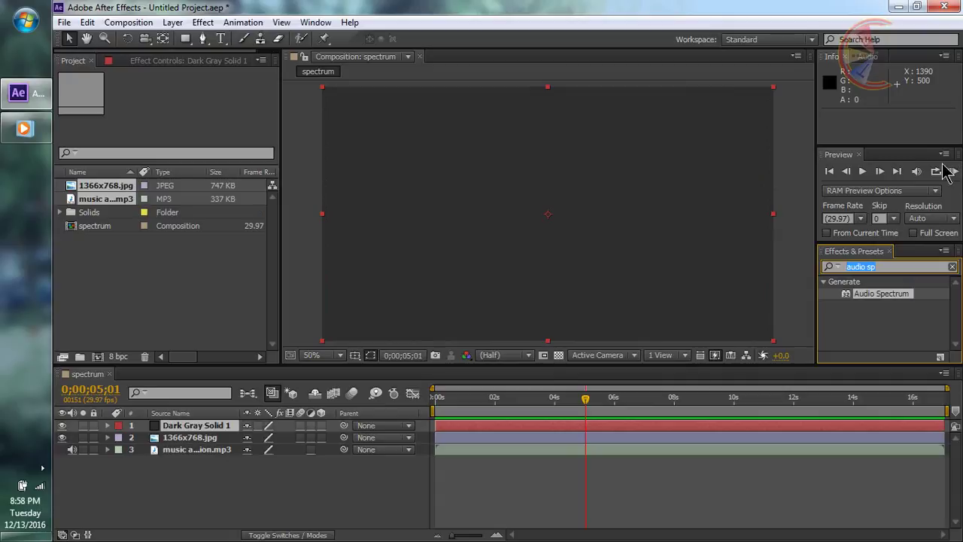
type("au")
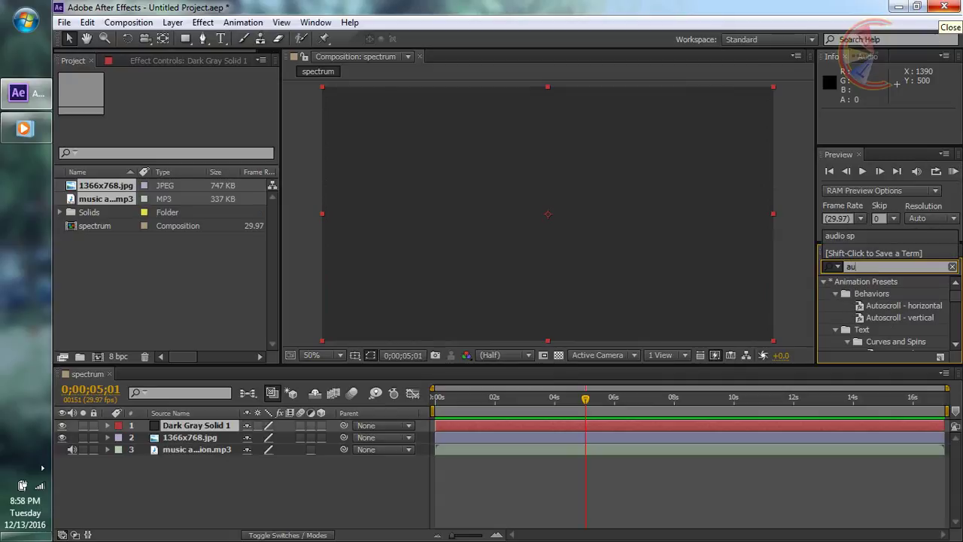
type("dio sp")
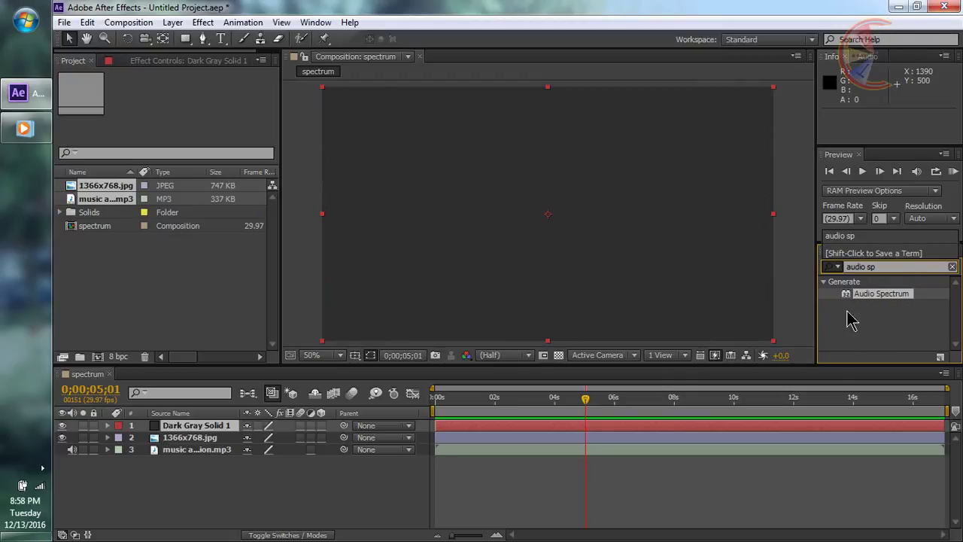
Apply Audio Spectrum to the dark gray solid and zoom in on its line
left_click_drag(884, 294, 560, 252)
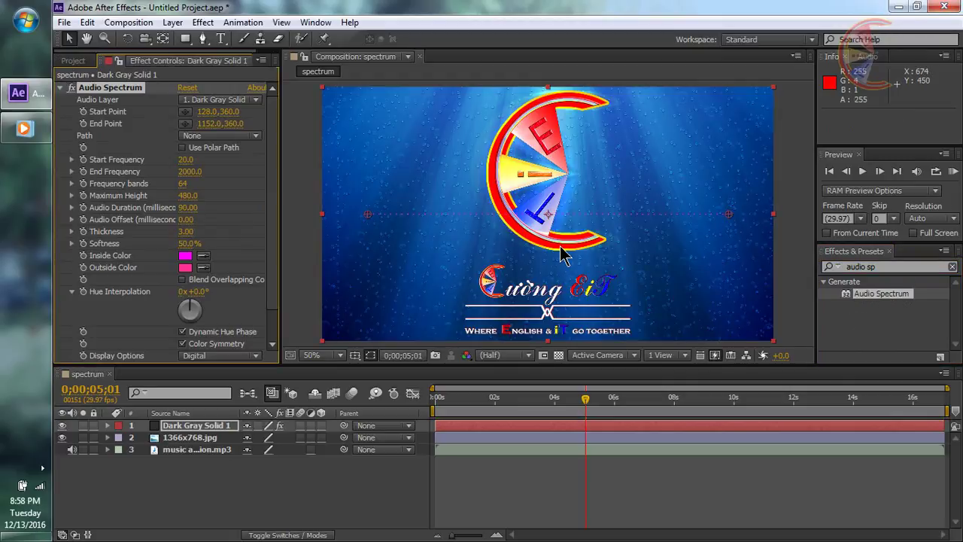
key("slash")
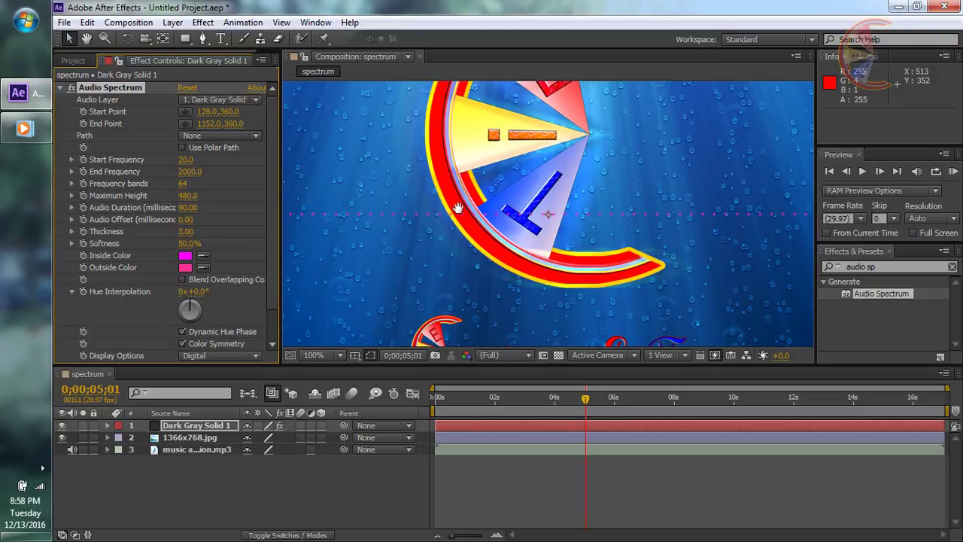
scroll(490, 225, "up", 2)
left_click_drag(394, 246, 226, 241)
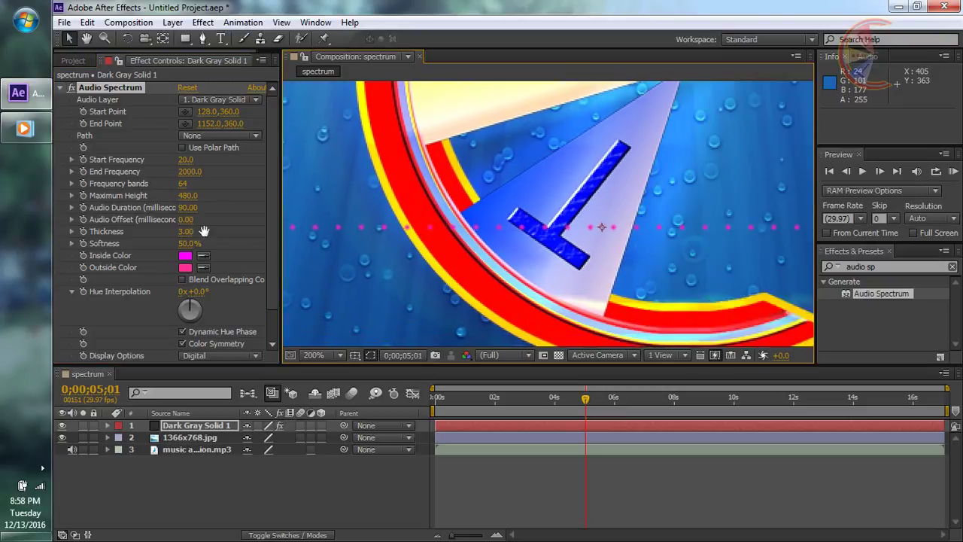
left_click_drag(720, 220, 357, 216)
scroll(570, 224, "down", 1)
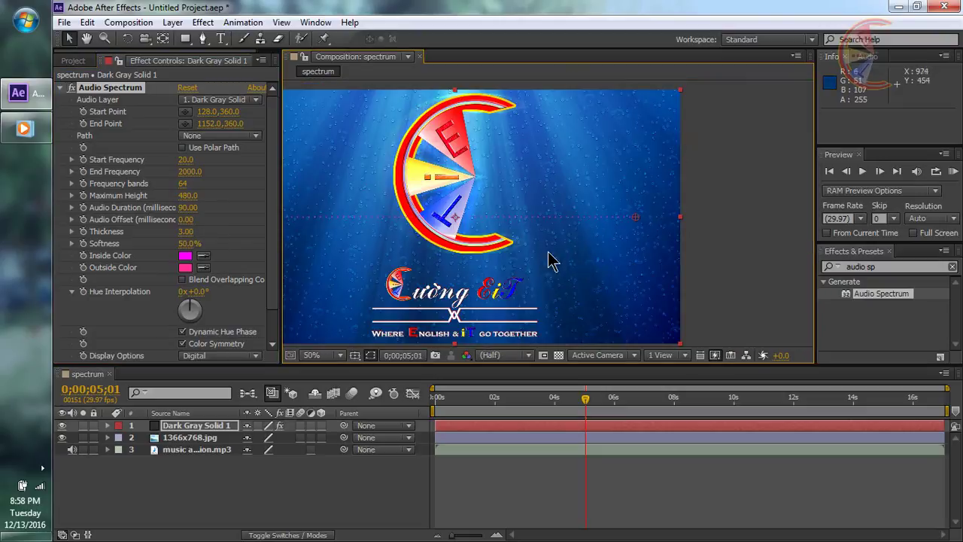
scroll(549, 248, "down", 1)
scroll(534, 260, "down", 1)
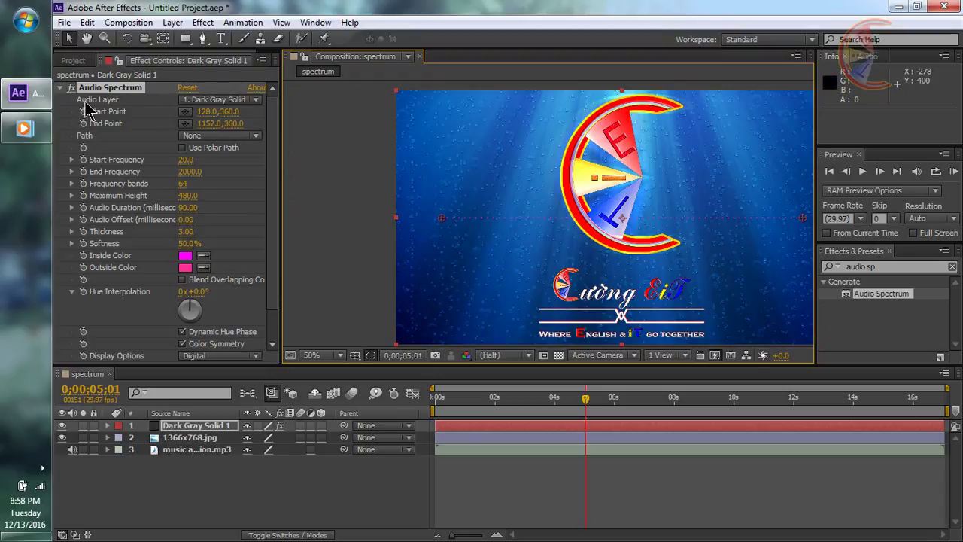
Set the Audio Spectrum's Audio Layer to 3. music audition.mp3
left_click(220, 100)
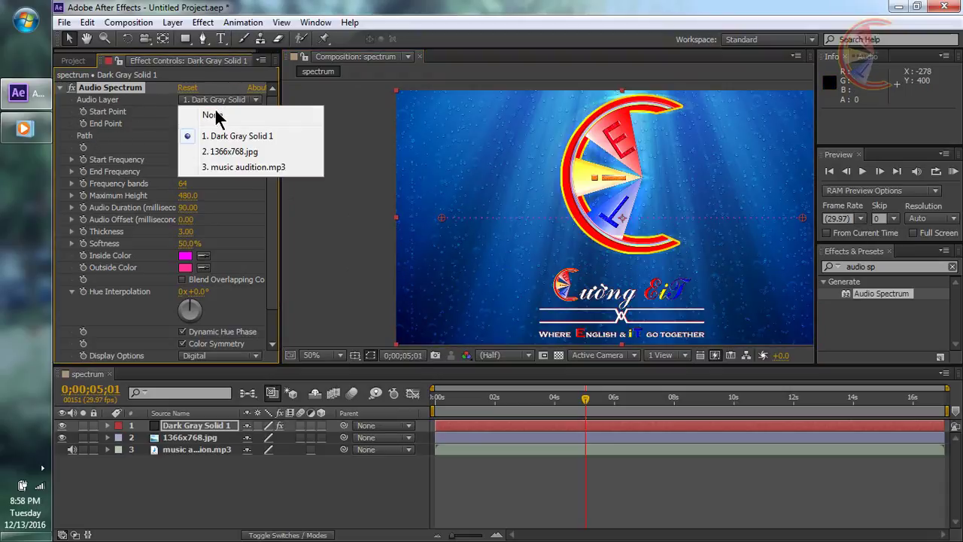
left_click(259, 167)
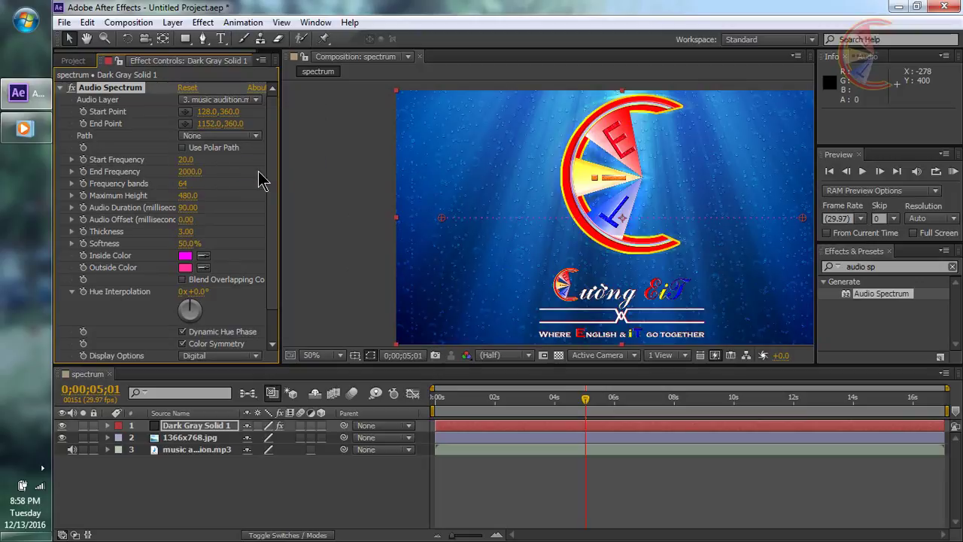
scroll(527, 217, "up", 2)
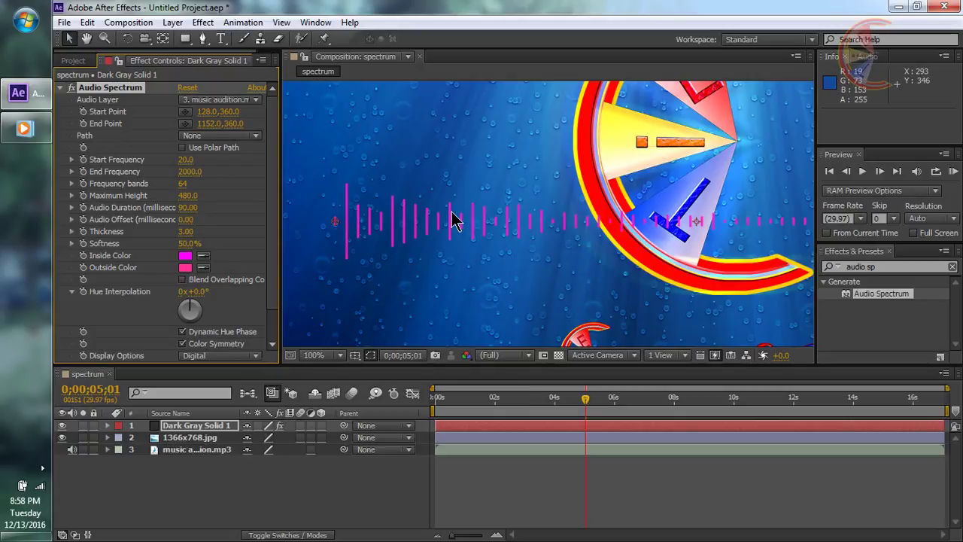
mouse_move(452, 216)
left_mouse_down()
mouse_move(545, 250)
mouse_move(457, 260)
left_mouse_up()
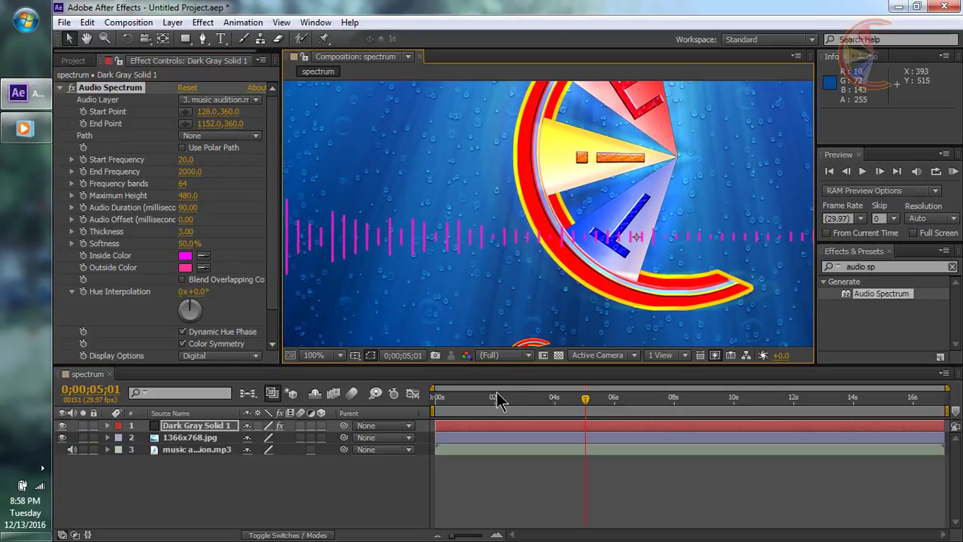
Scrub between one and three seconds to watch the bars react to the music
mouse_move(501, 399)
left_mouse_down()
mouse_move(470, 414)
mouse_move(533, 404)
left_mouse_up()
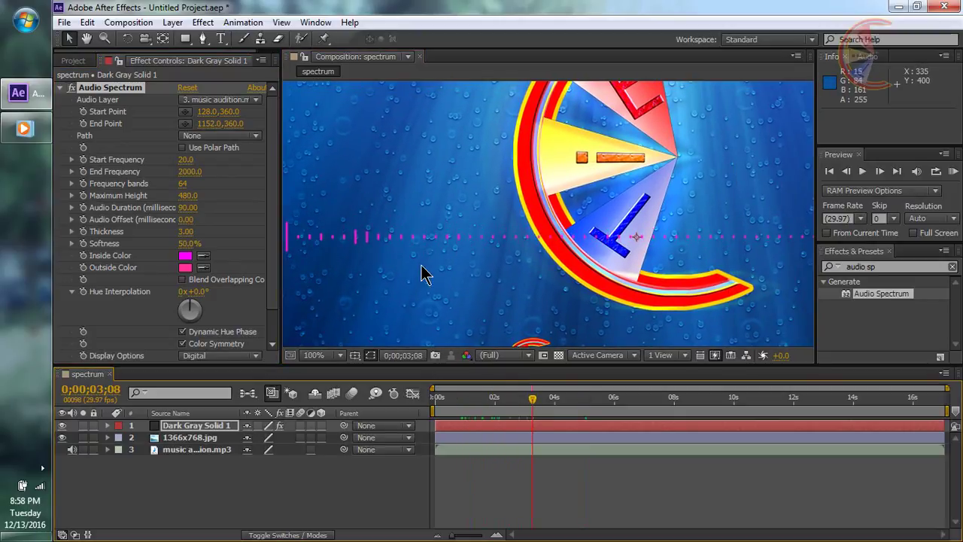
left_click_drag(421, 271, 488, 244)
mouse_move(533, 399)
left_mouse_down()
mouse_move(548, 399)
mouse_move(532, 397)
left_mouse_up()
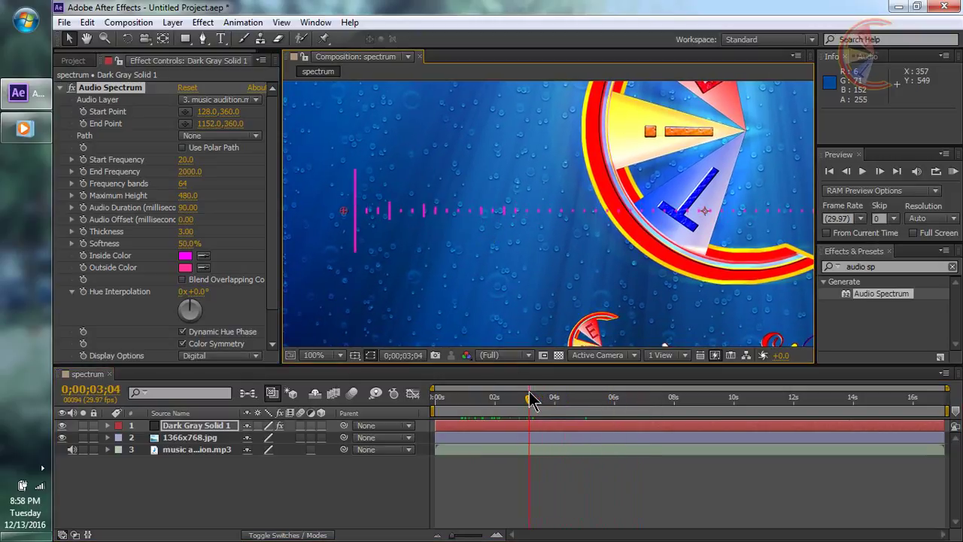
scroll(409, 213, "up", 1)
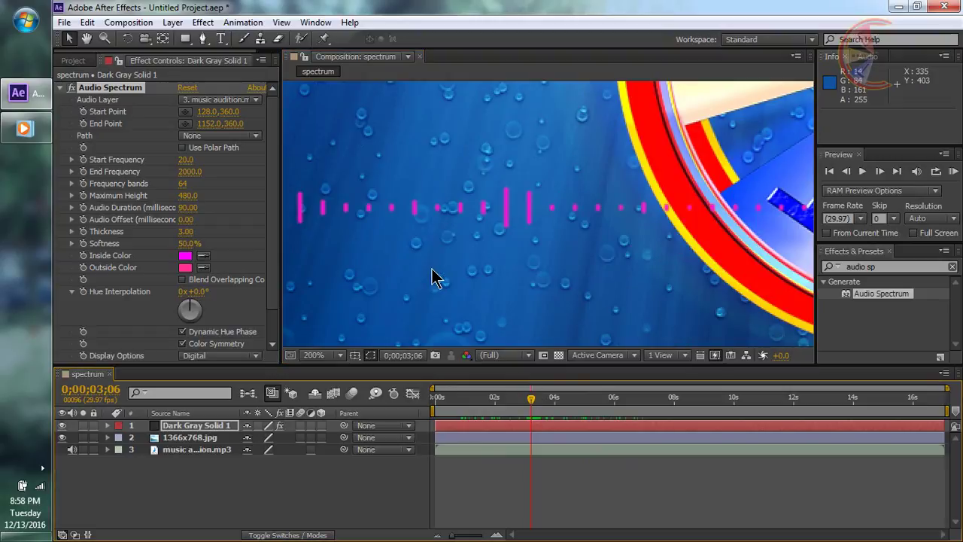
left_click_drag(344, 232, 484, 297)
left_click_drag(456, 252, 458, 168)
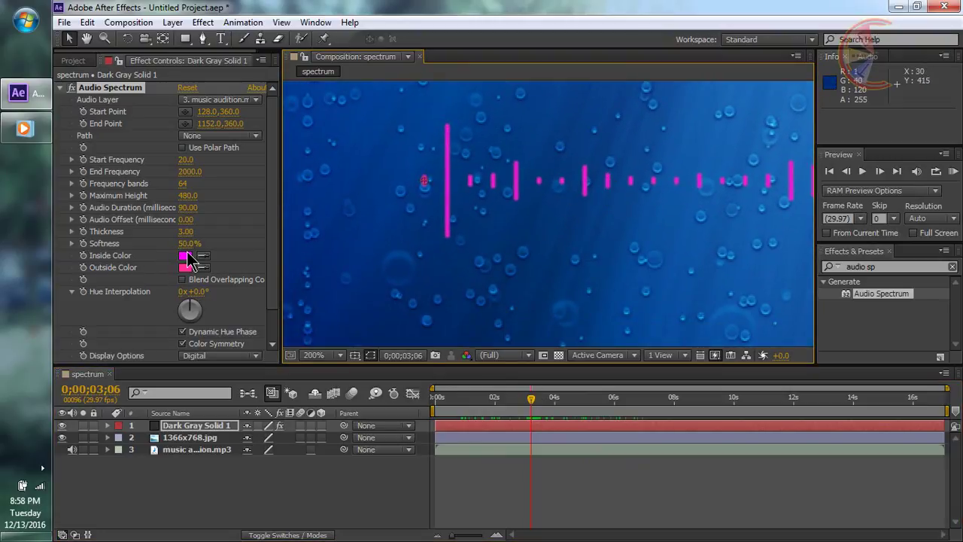
Set the Audio Spectrum's Inside Color to yellow
left_click(186, 256)
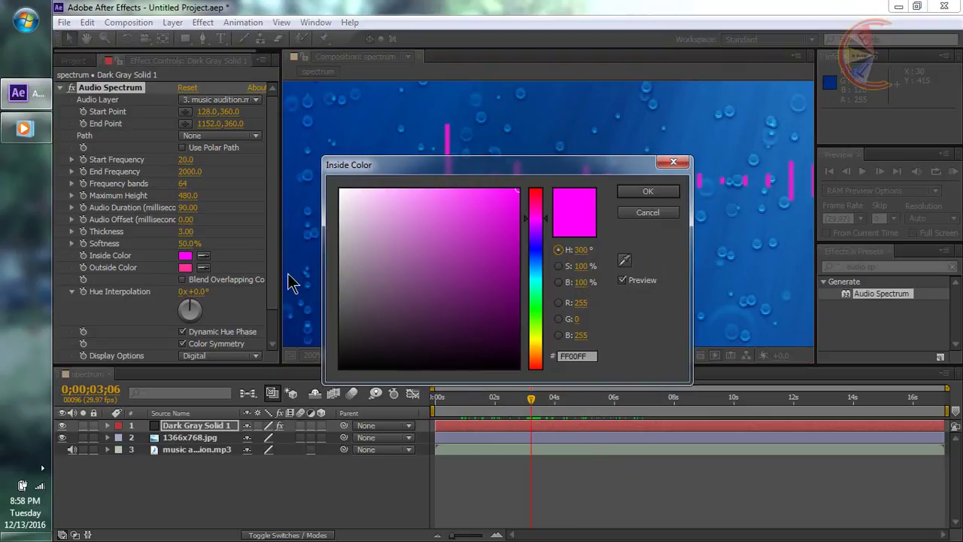
left_click(539, 343)
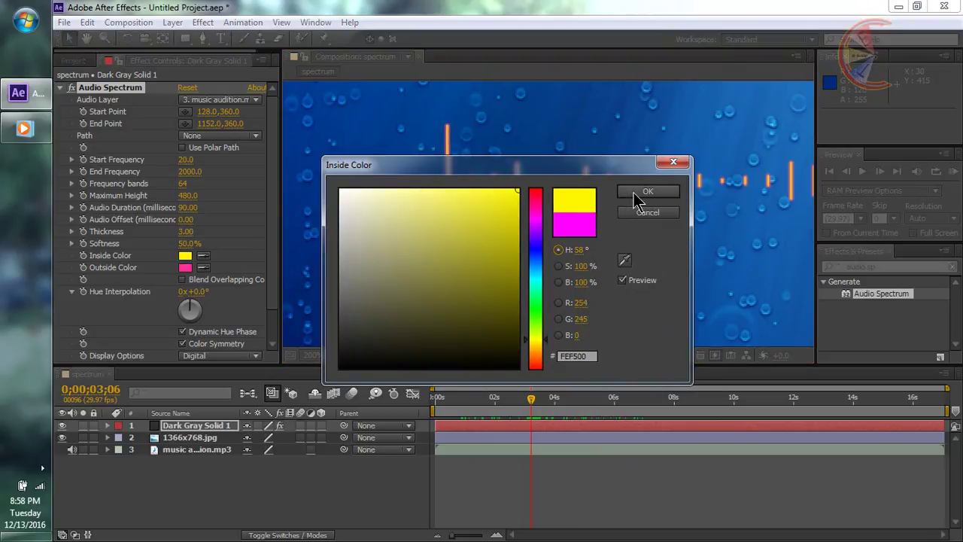
left_click(646, 192)
Set the Outside Color to a slightly lighter yellow after briefly trying green
left_click(185, 267)
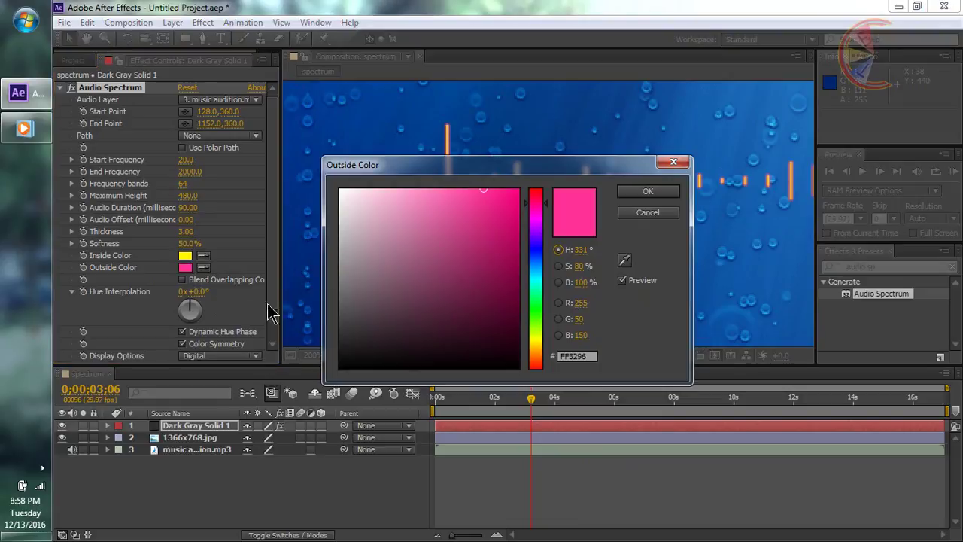
left_click(534, 305)
left_click(648, 192)
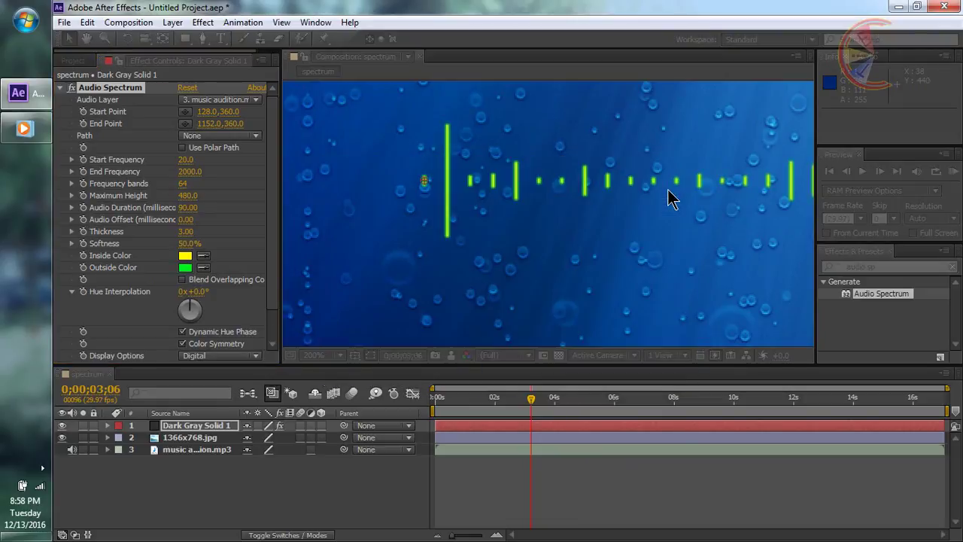
scroll(669, 197, "down", 1)
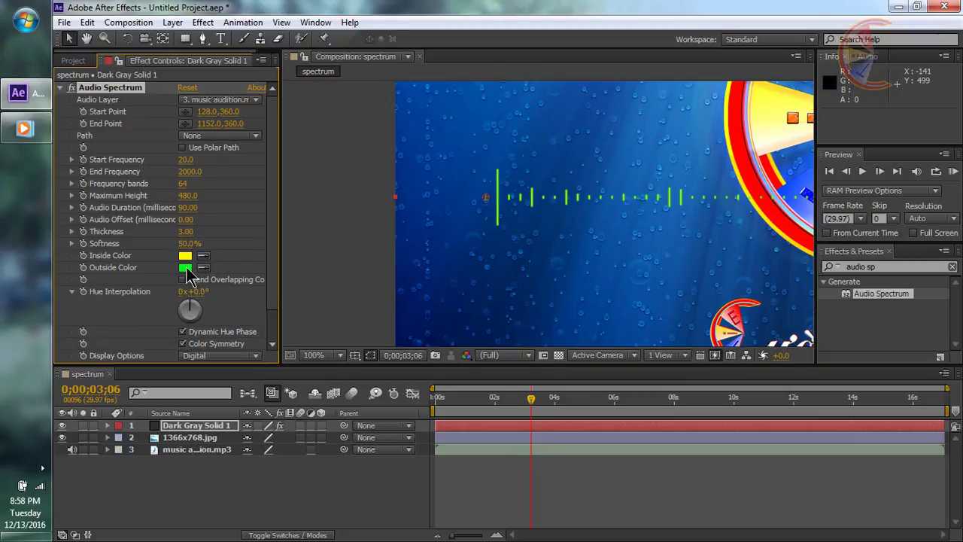
left_click(186, 268)
left_click(531, 343)
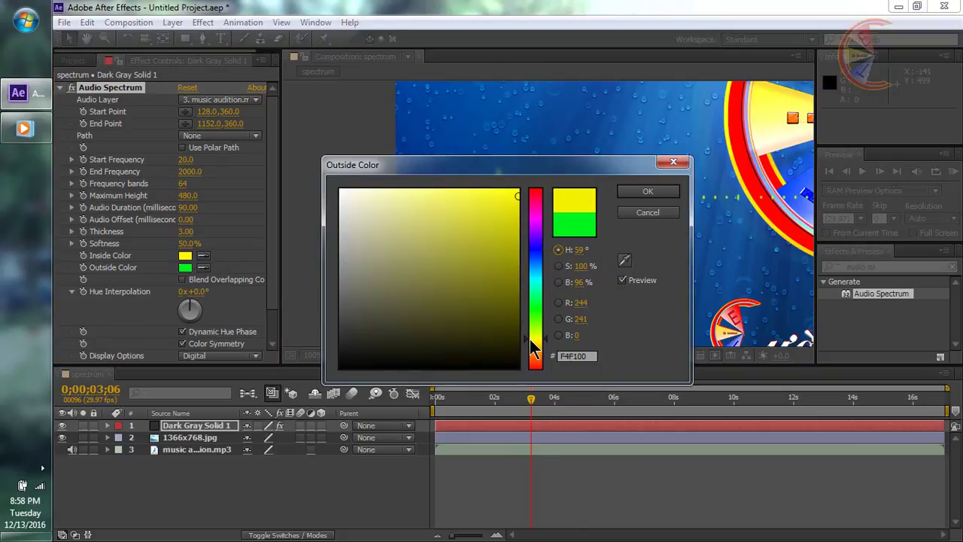
left_click_drag(512, 209, 481, 191)
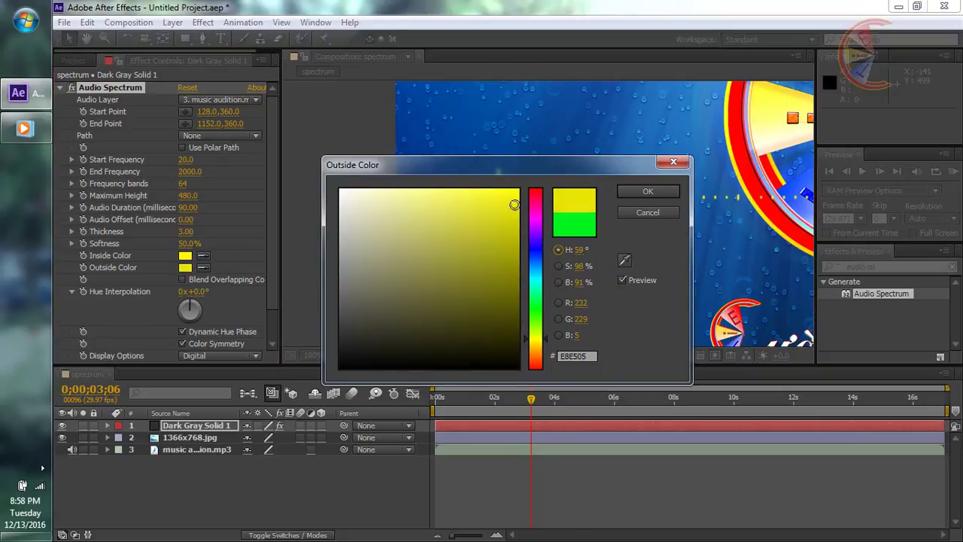
left_click(648, 192)
Zoom and pan the viewer onto the start of the yellow spectrum bars
scroll(629, 224, "up", 1)
left_click_drag(606, 230, 349, 332)
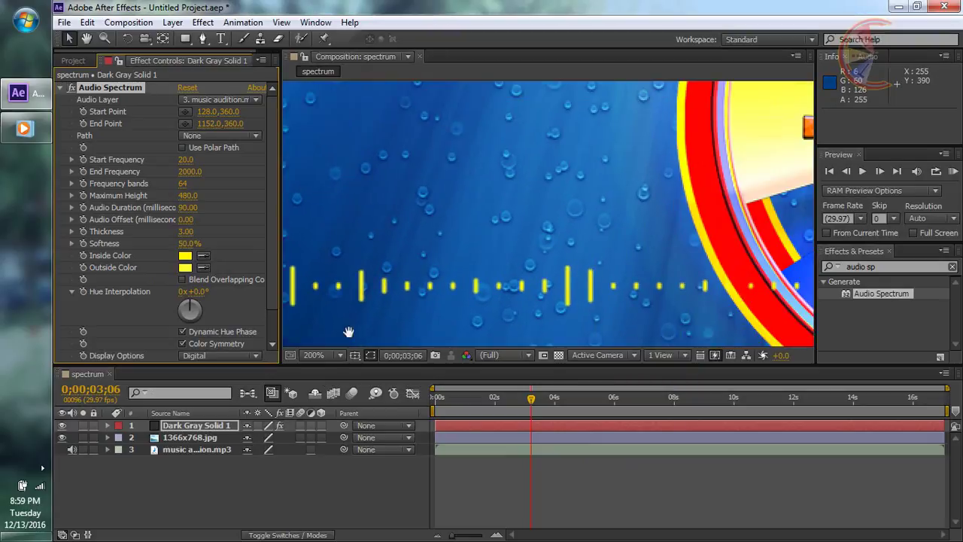
scroll(348, 332, "down", 1)
mouse_move(531, 275)
left_mouse_down()
mouse_move(301, 225)
mouse_move(444, 219)
mouse_move(618, 273)
left_mouse_up()
scroll(469, 219, "up", 1)
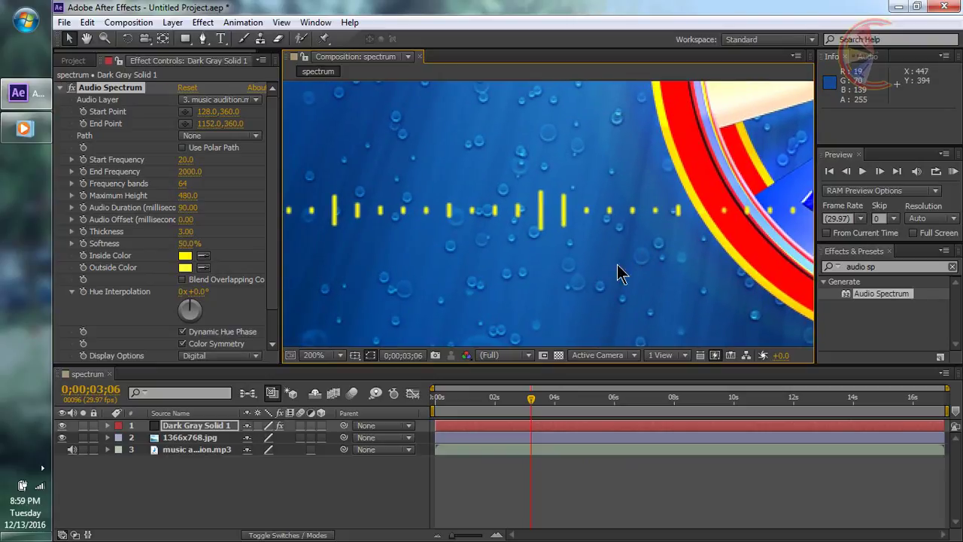
scroll(366, 240, "up", 1)
left_click_drag(404, 236, 369, 273)
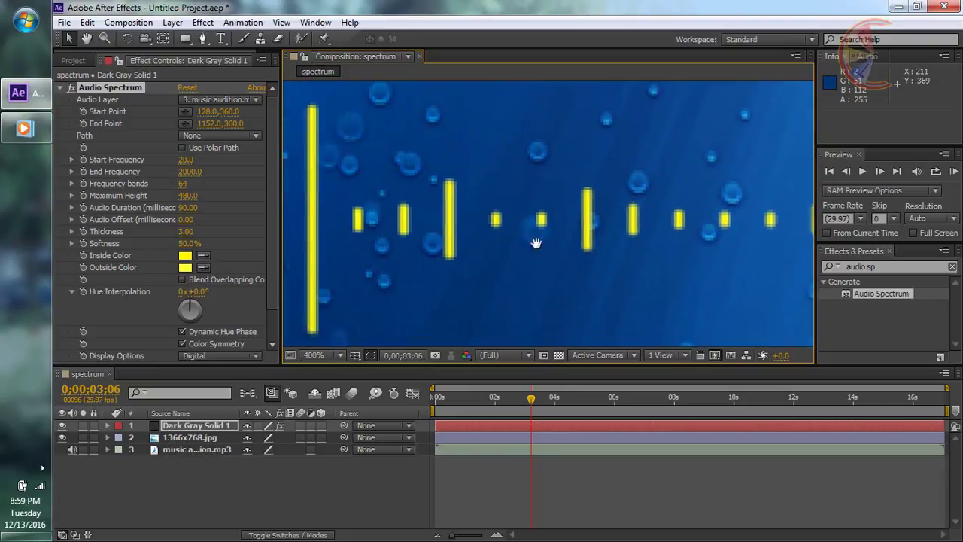
left_click_drag(536, 243, 580, 242)
left_click_drag(346, 252, 362, 244)
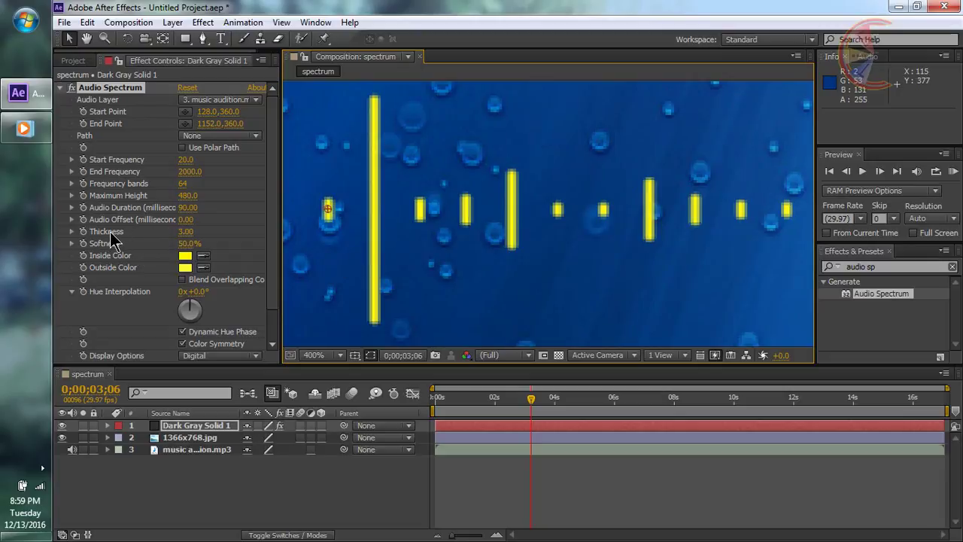
Raise the Audio Spectrum Thickness from 3 to 16
left_click_drag(187, 235, 189, 246)
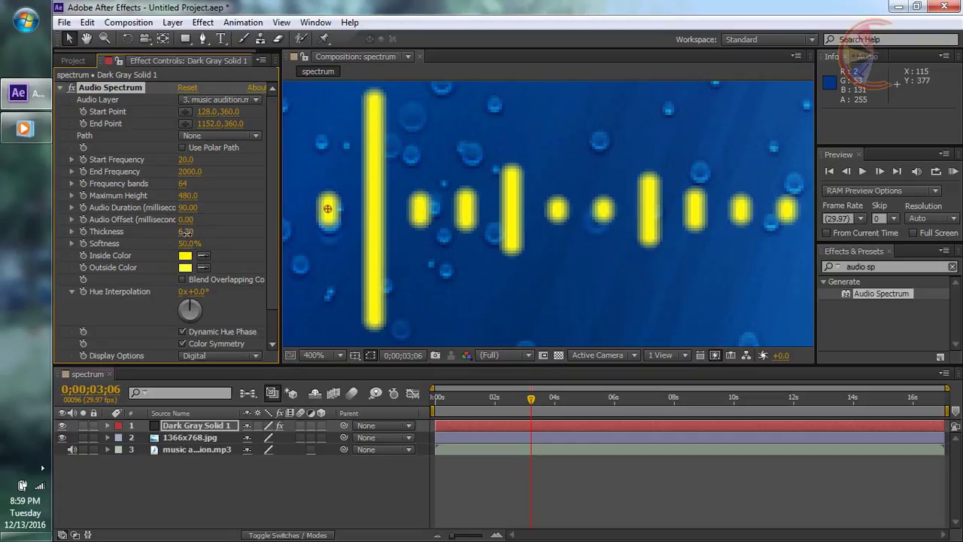
left_click_drag(186, 233, 244, 238)
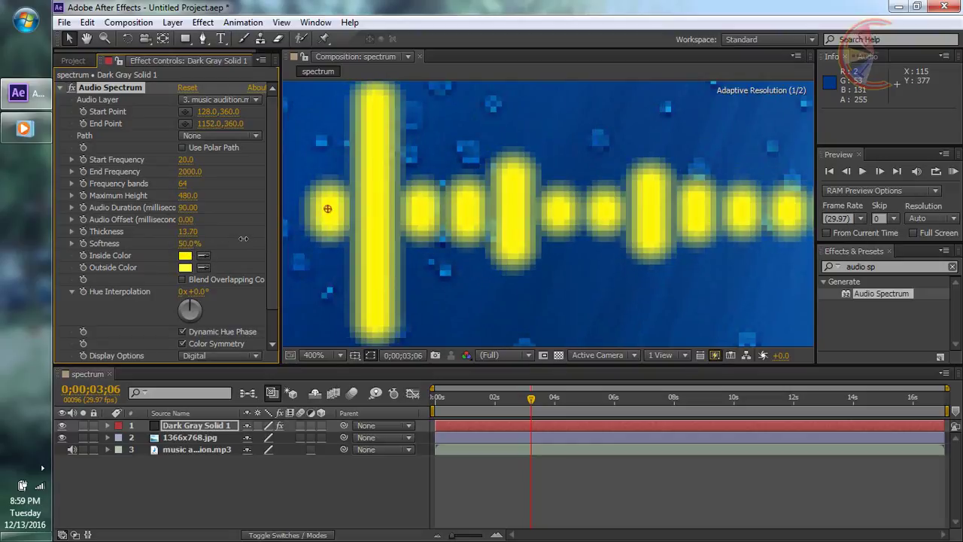
left_click_drag(188, 235, 193, 228)
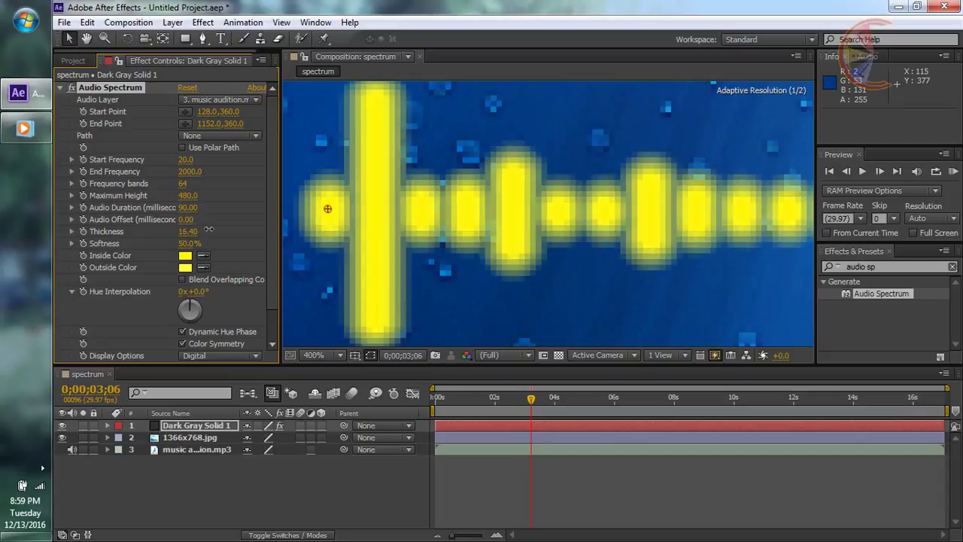
scroll(299, 224, "down", 1)
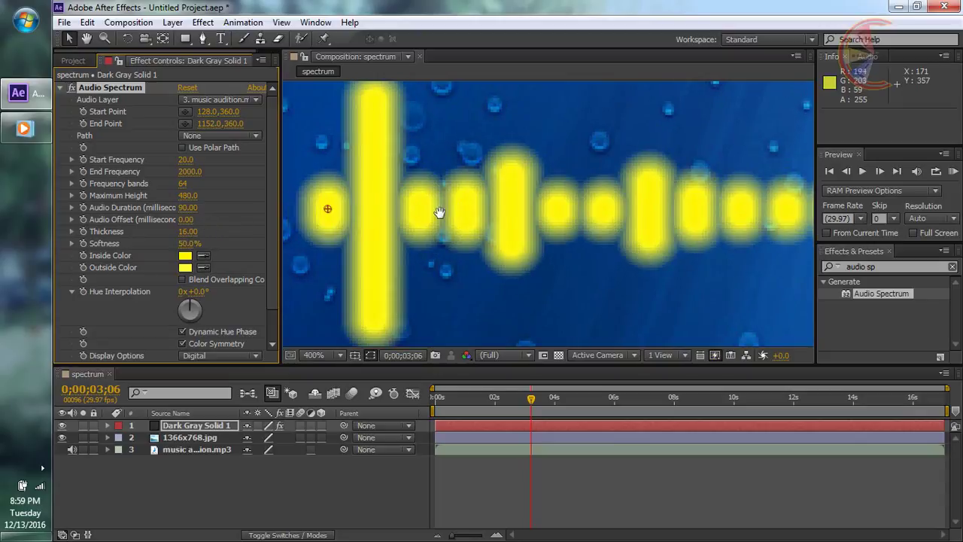
scroll(441, 216, "down", 1)
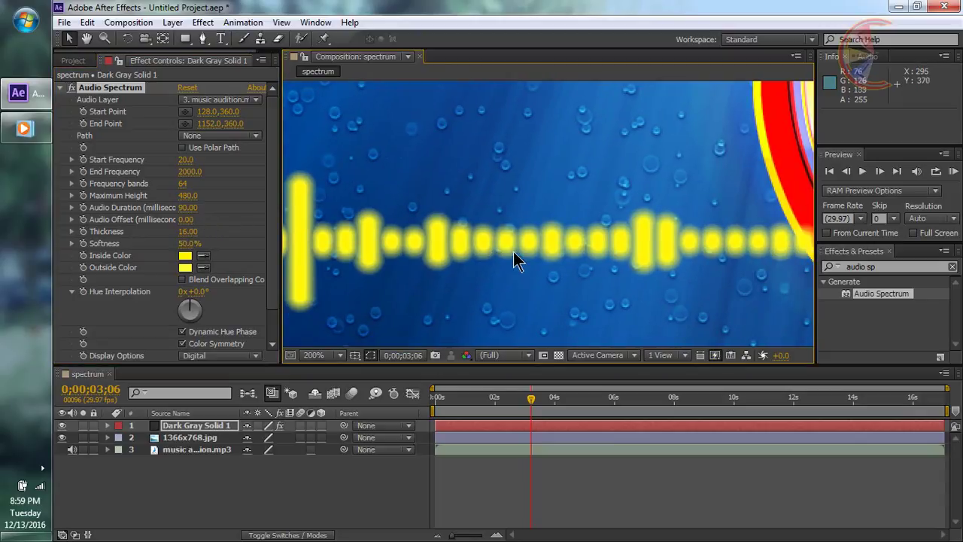
Raise the Audio Spectrum's Maximum Height from 480 to 1140
left_click_drag(580, 252, 453, 263)
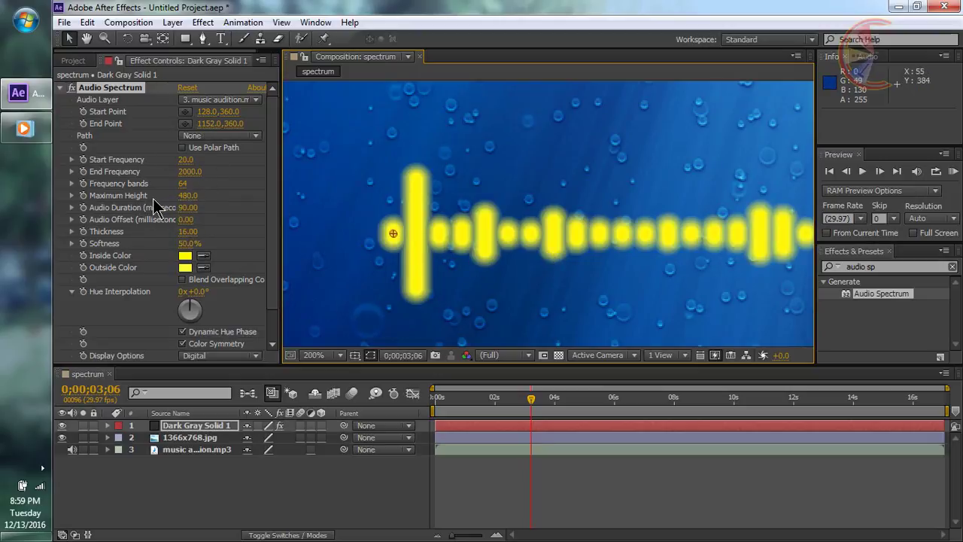
left_click_drag(187, 195, 235, 198)
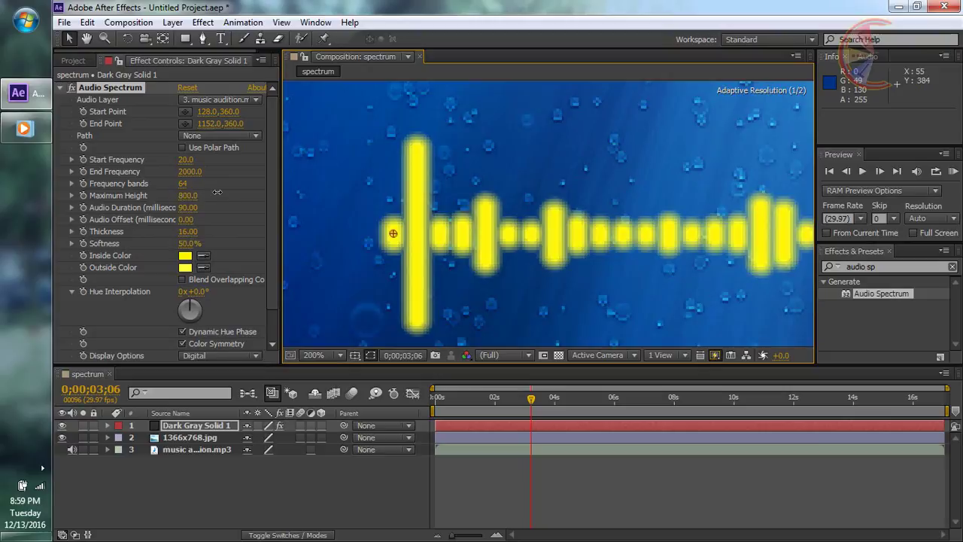
scroll(329, 191, "down", 2)
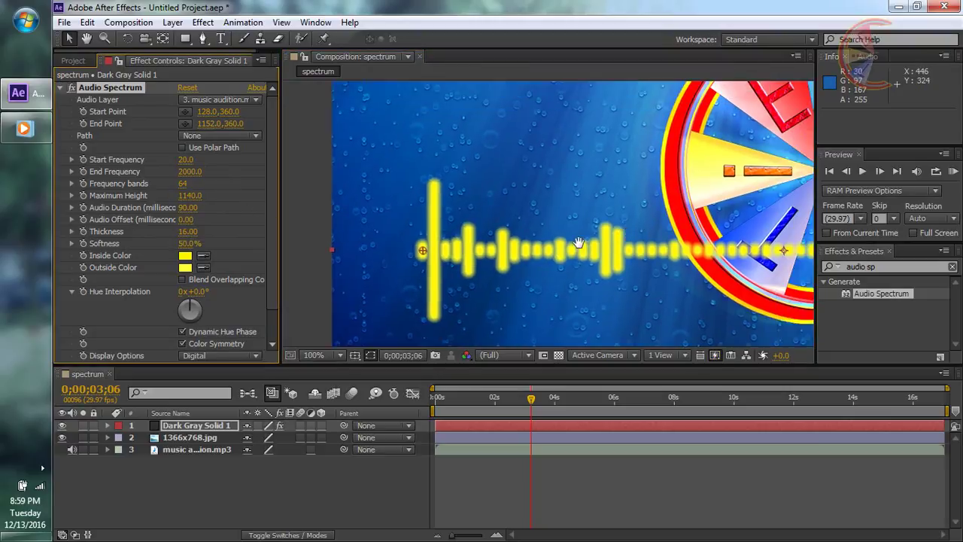
Scrub the playhead to preview the taller bars, settling near five seconds
left_click_drag(639, 215, 366, 297)
scroll(570, 253, "down", 2)
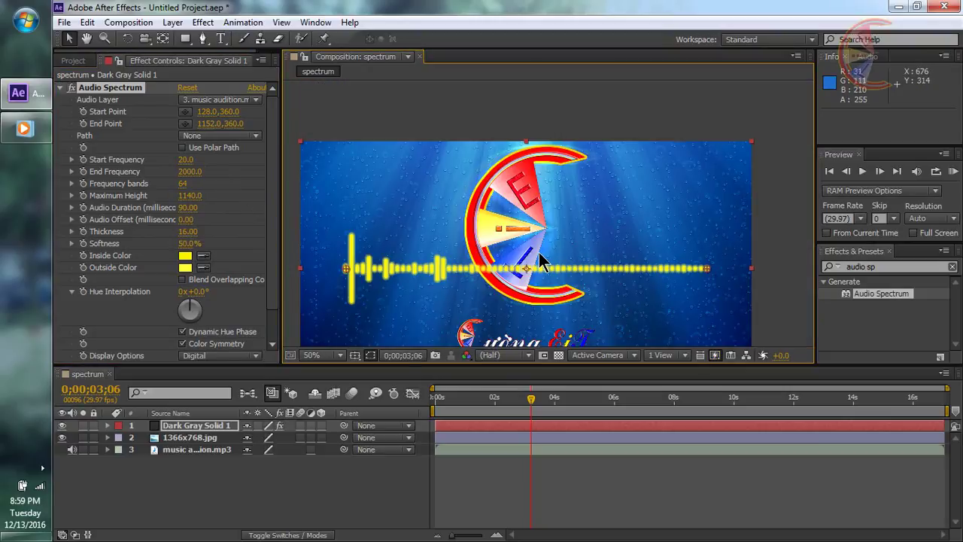
scroll(469, 279, "up", 2)
left_click_drag(531, 398, 454, 399)
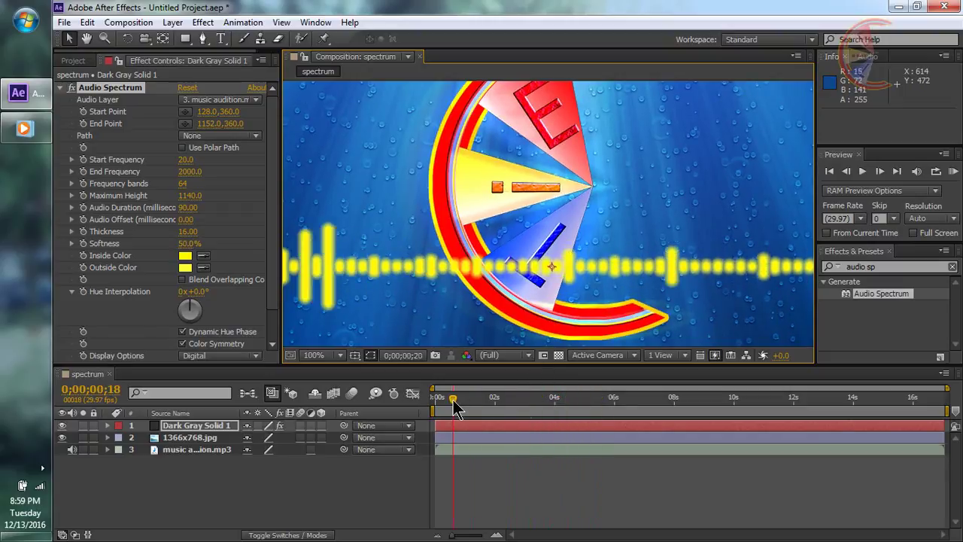
left_click_drag(366, 283, 519, 248)
mouse_move(453, 399)
left_mouse_down()
mouse_move(598, 399)
mouse_move(588, 399)
left_mouse_up()
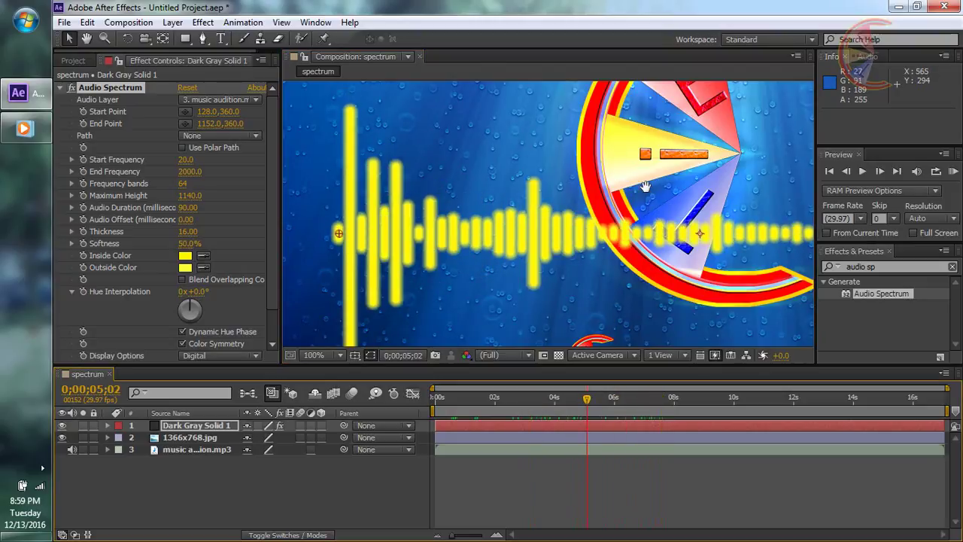
left_click_drag(643, 200, 552, 265)
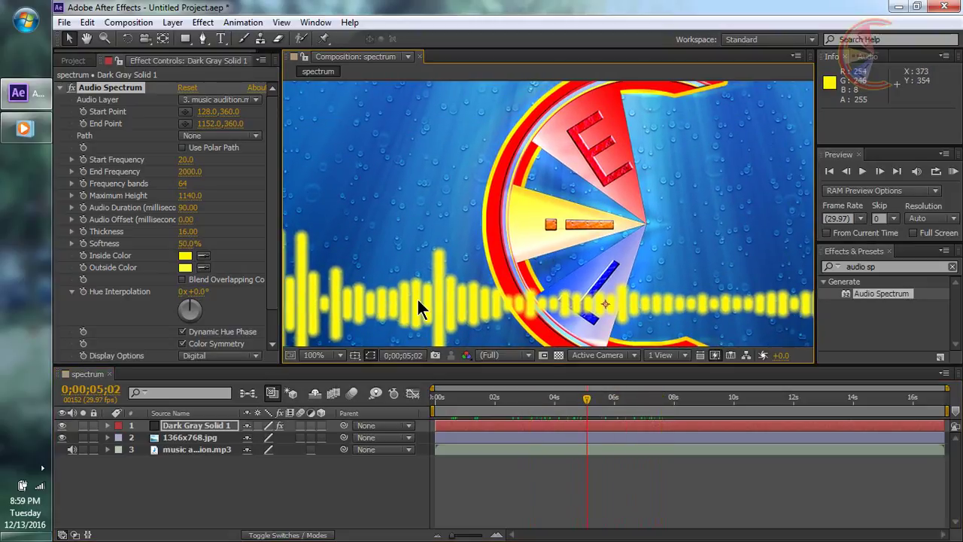
left_click_drag(499, 177, 375, 312)
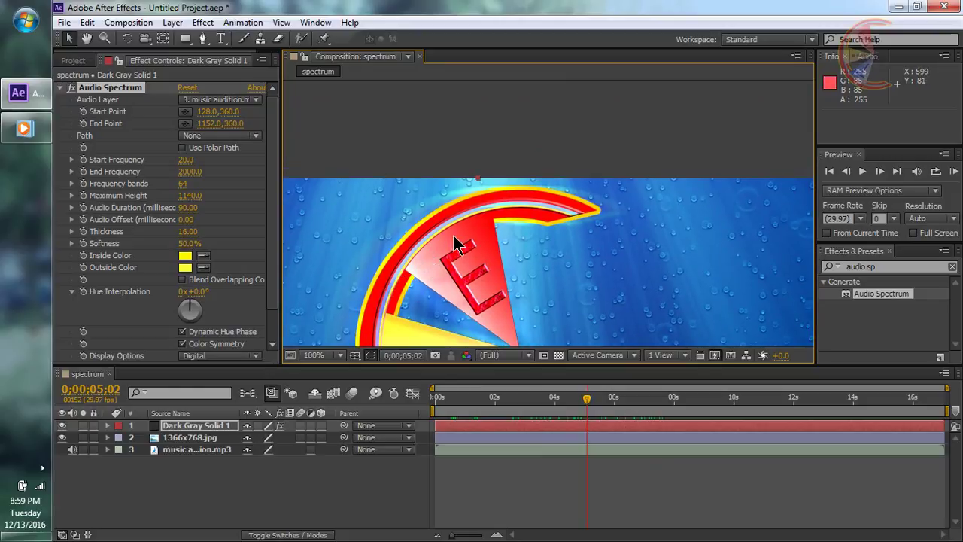
left_click_drag(455, 244, 508, 221)
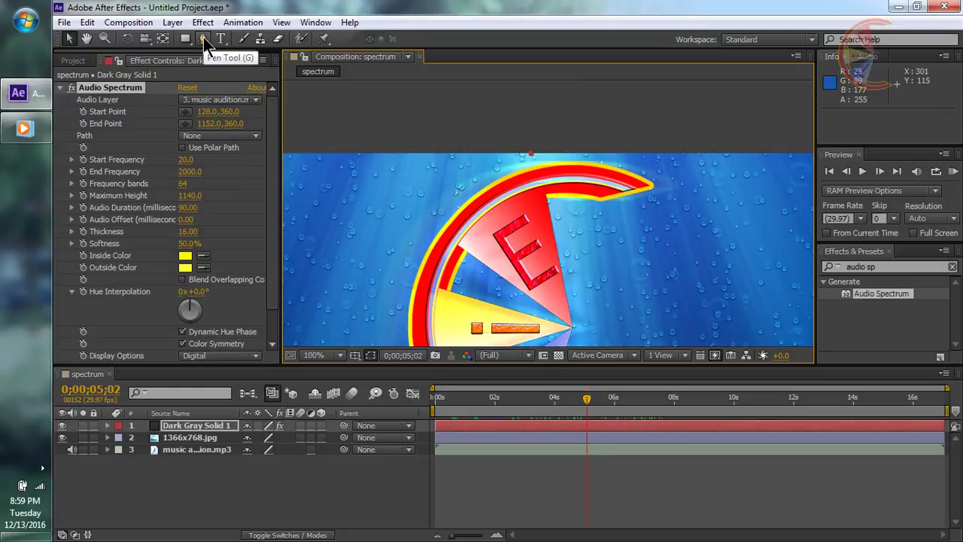
With the Pen tool on Dark Gray Solid 1, place the first mask point at the C's tip
left_click(203, 37)
key("period")
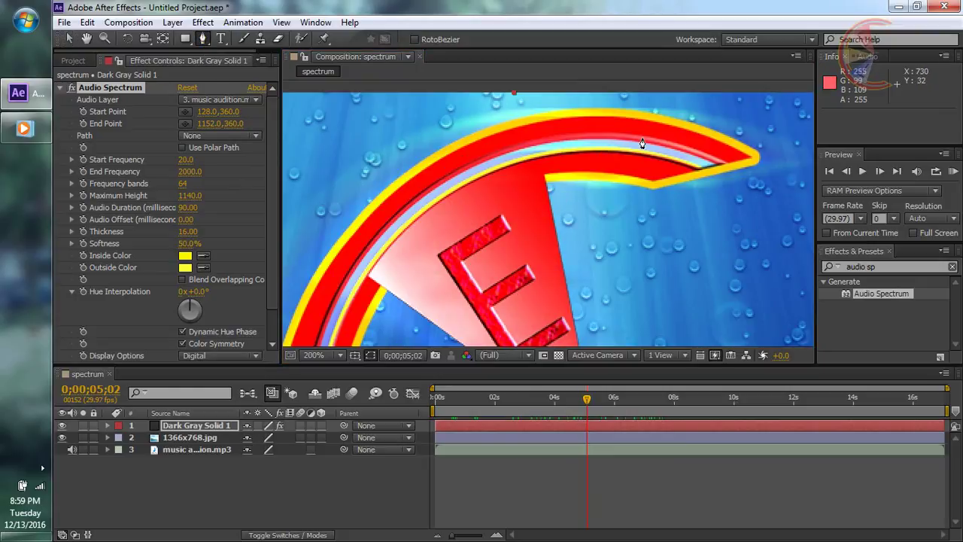
left_click_drag(643, 143, 530, 216)
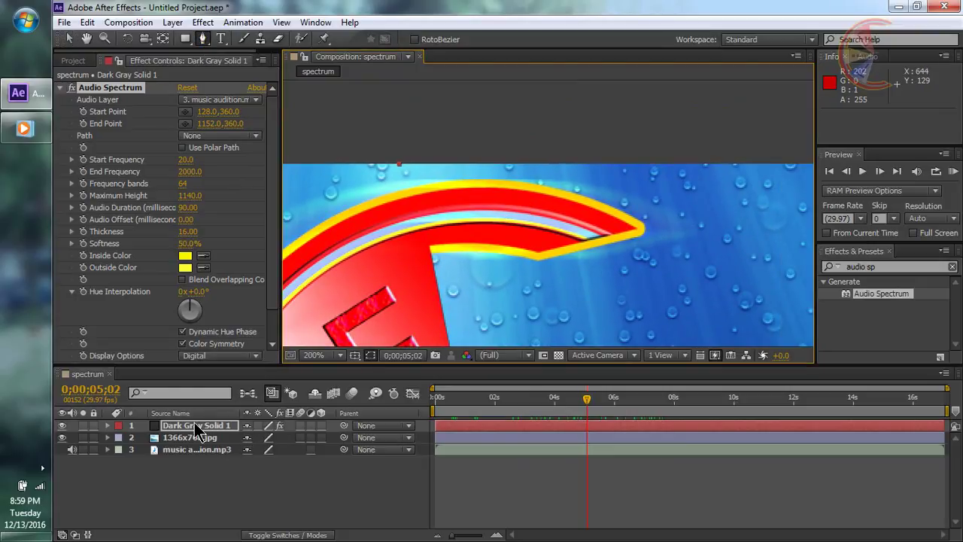
left_click(187, 427)
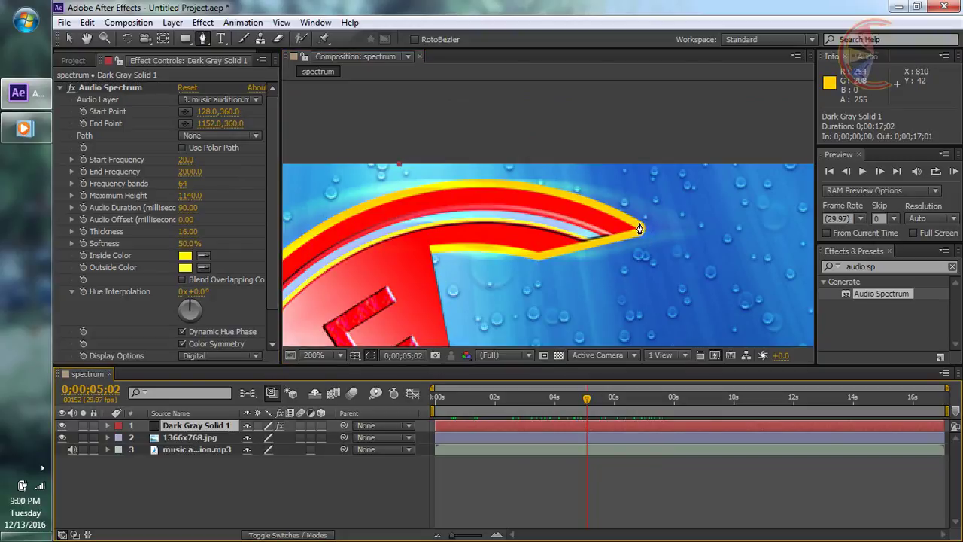
left_click(645, 227)
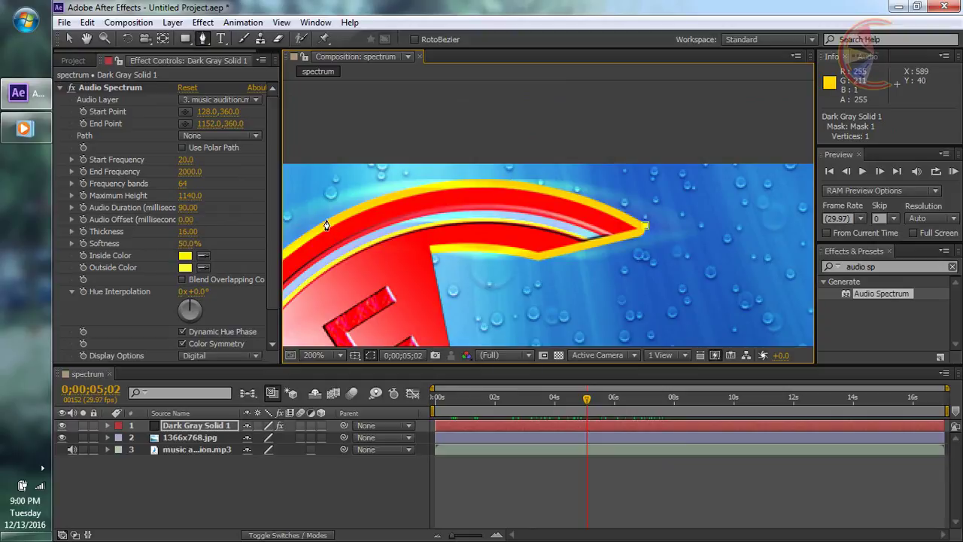
Drag curved Bezier points to bend the mask along the C's edge
mouse_move(326, 219)
left_mouse_down()
mouse_move(294, 254)
mouse_move(320, 303)
mouse_move(304, 315)
left_mouse_up()
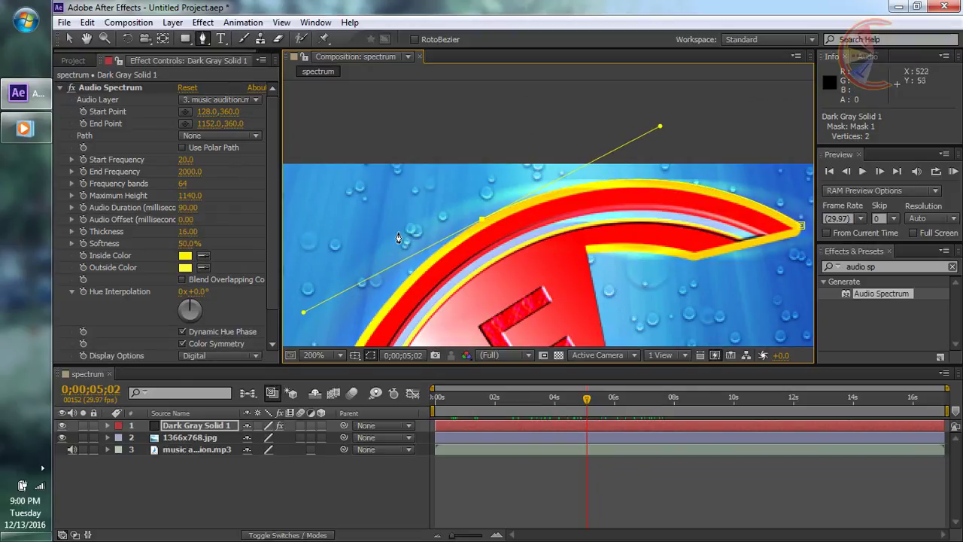
left_click_drag(304, 315, 388, 242)
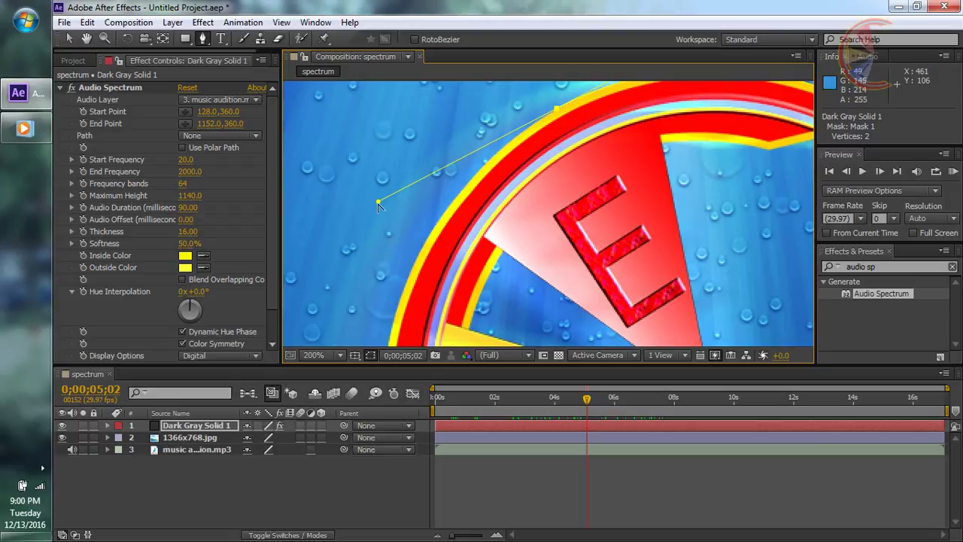
left_click_drag(379, 205, 376, 179)
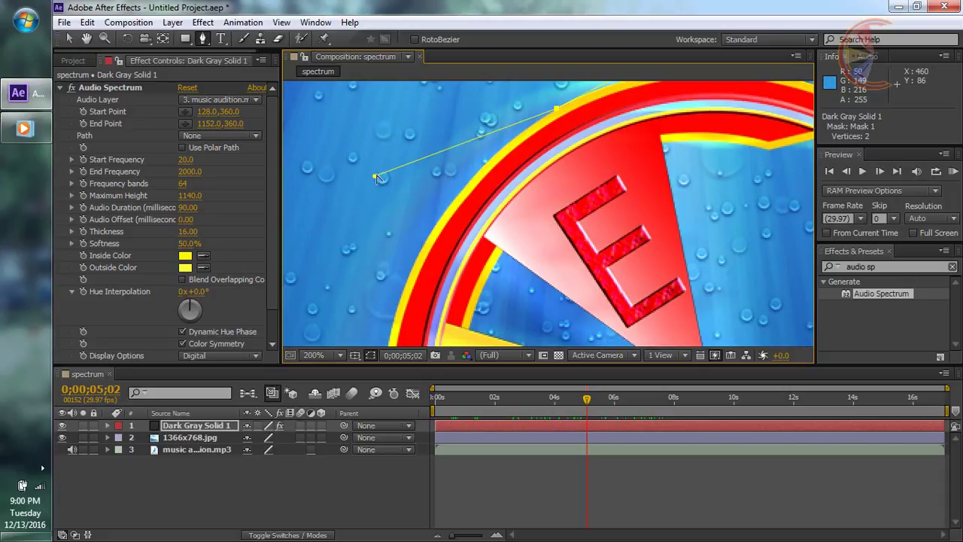
mouse_move(378, 178)
left_mouse_down()
mouse_move(466, 152)
mouse_move(486, 162)
left_mouse_up()
Zoom in and add mask points along the C's yellow outer edge
scroll(490, 163, "up", 2)
mouse_move(459, 195)
left_mouse_down()
mouse_move(459, 135)
mouse_move(390, 260)
left_mouse_up()
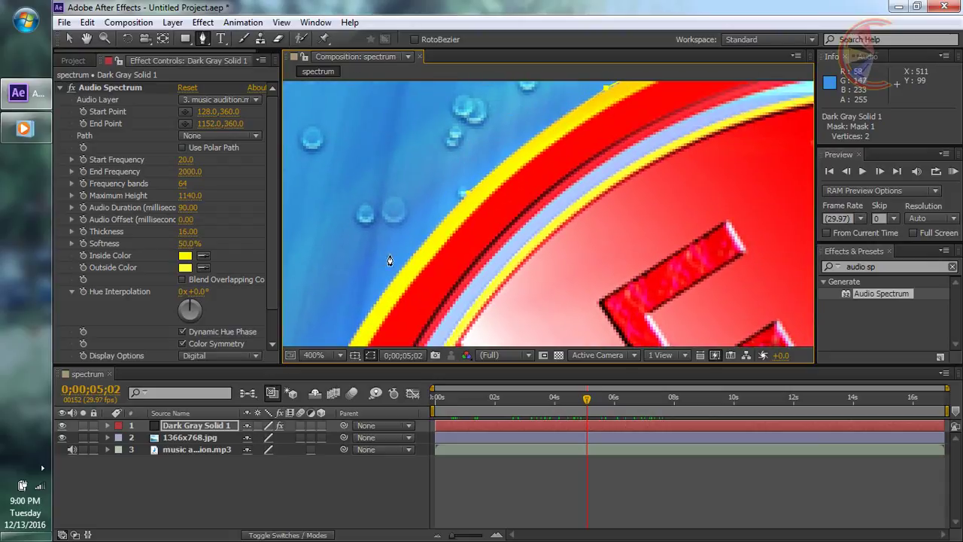
left_click(445, 220)
scroll(433, 224, "down", 2)
left_click(438, 222)
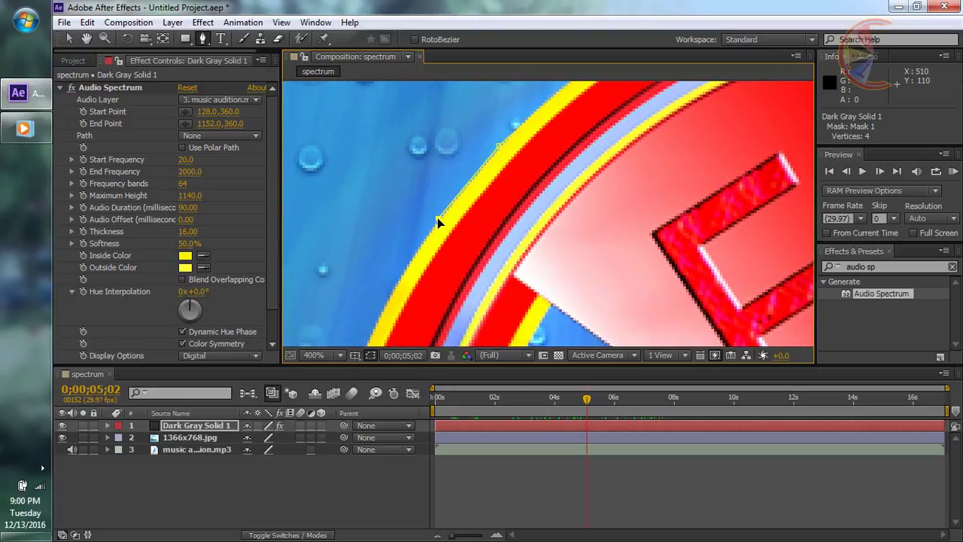
scroll(439, 222, "down", 3)
scroll(451, 211, "left", 2)
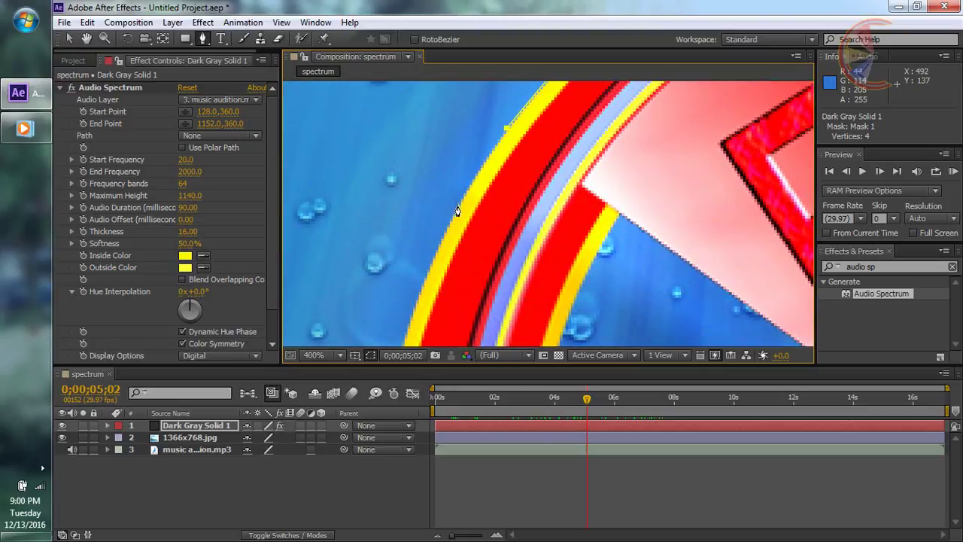
left_click(456, 214)
scroll(456, 214, "down", 3)
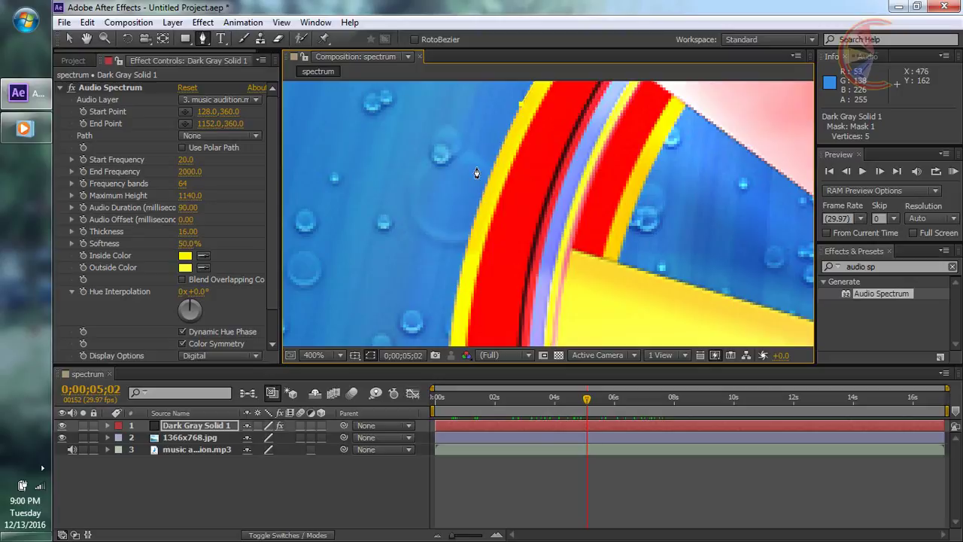
left_click(483, 187)
scroll(484, 188, "down", 4)
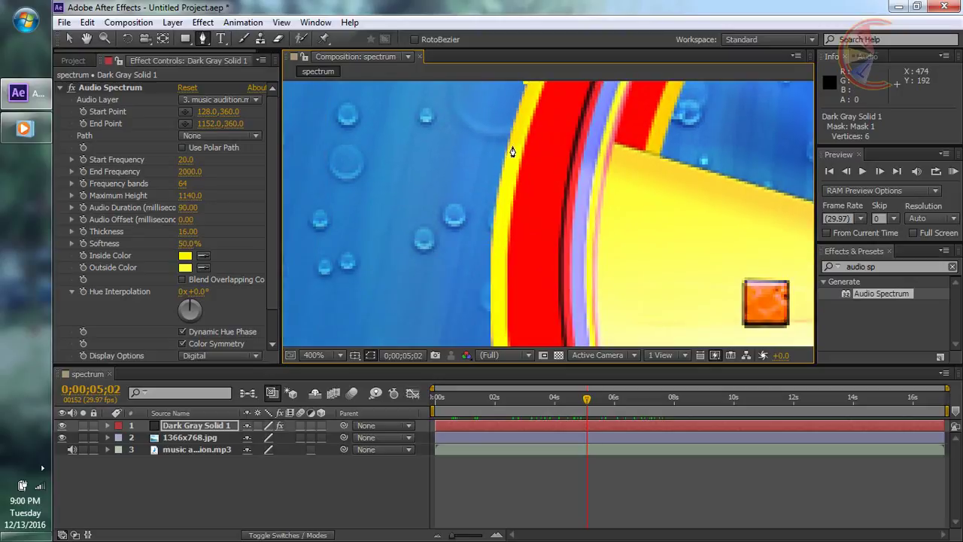
left_click(503, 155)
scroll(503, 151, "down", 2)
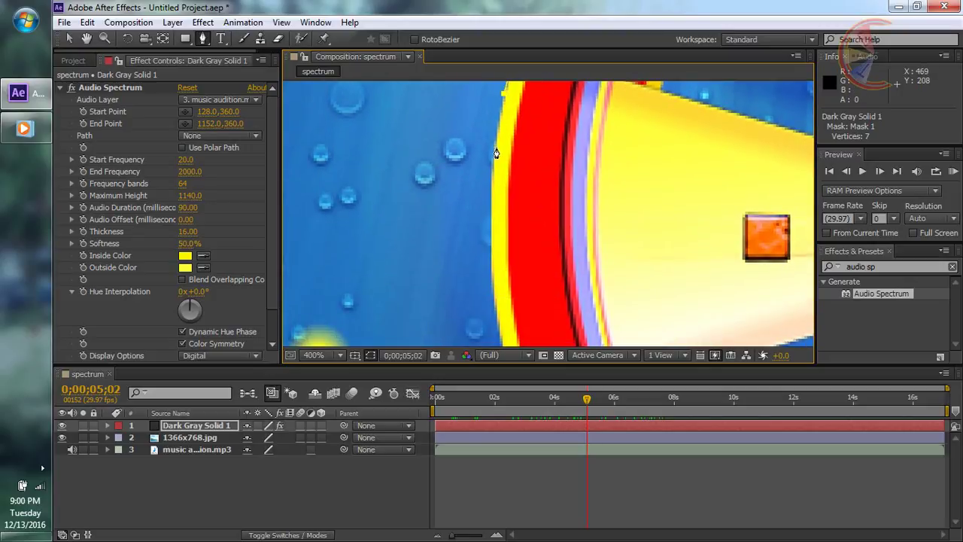
Add more points around the C's curve until Mask 1 has ten vertices
left_click(489, 215)
left_click_drag(492, 206, 492, 81)
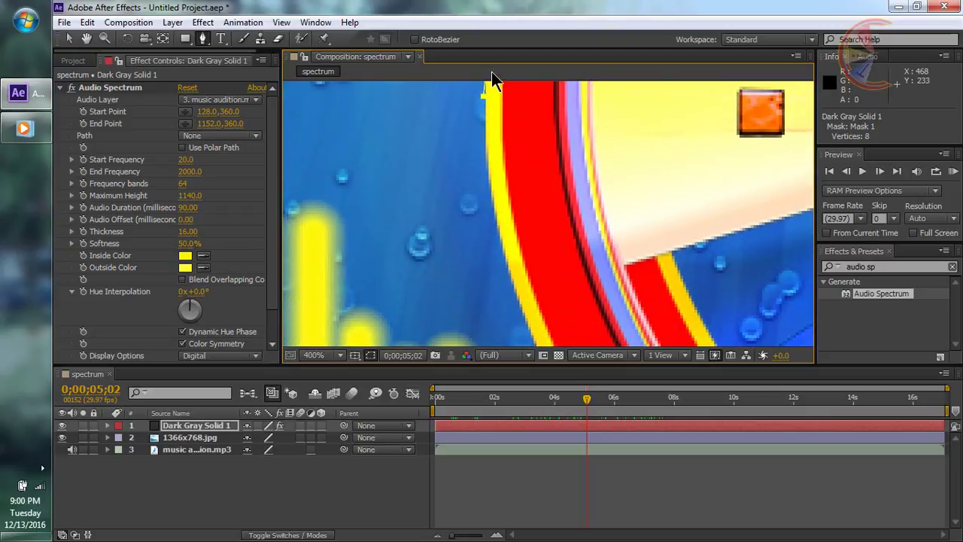
left_click(495, 207)
scroll(495, 205, "down", 4)
left_click(494, 201)
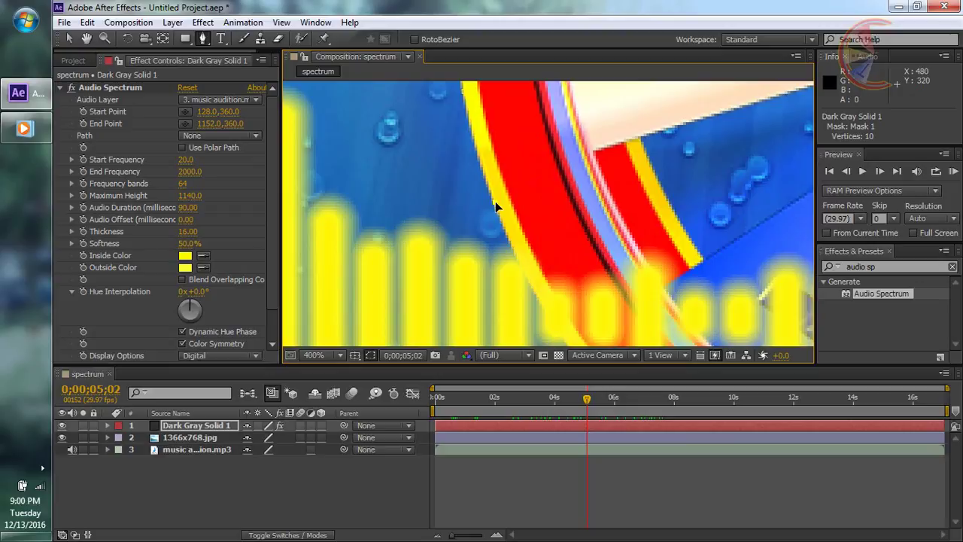
scroll(496, 201, "down", 2)
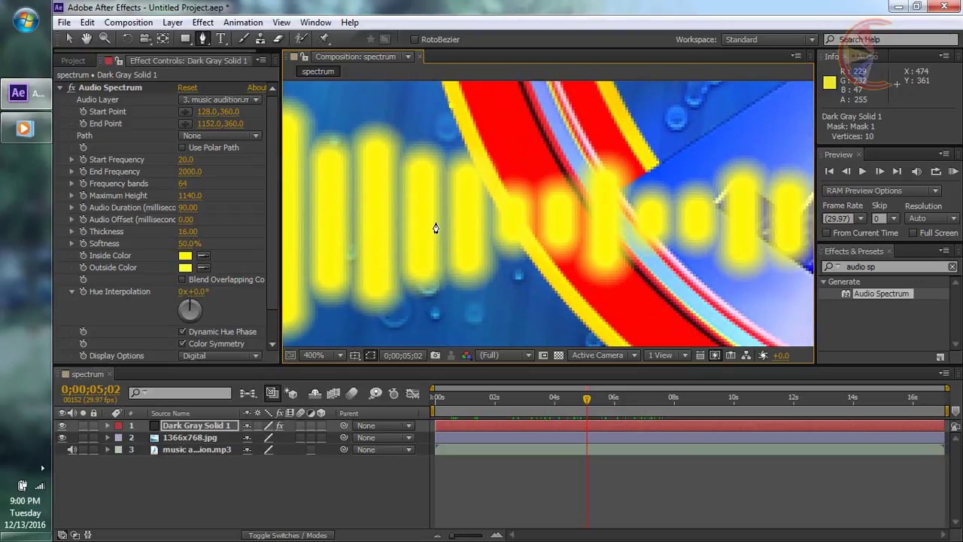
scroll(462, 241, "up", 2)
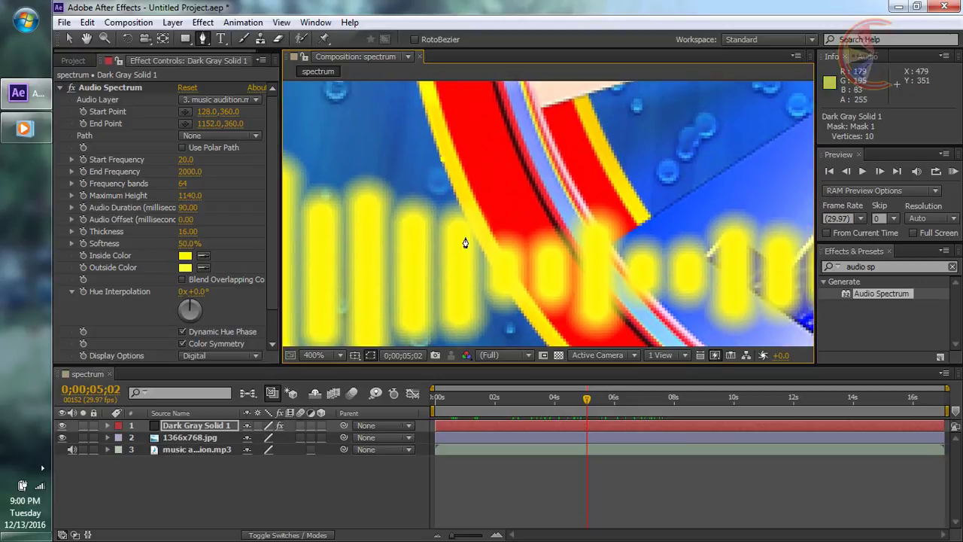
Set Dark Gray Solid 1's opacity to 61% so the background shows through
left_click(223, 427)
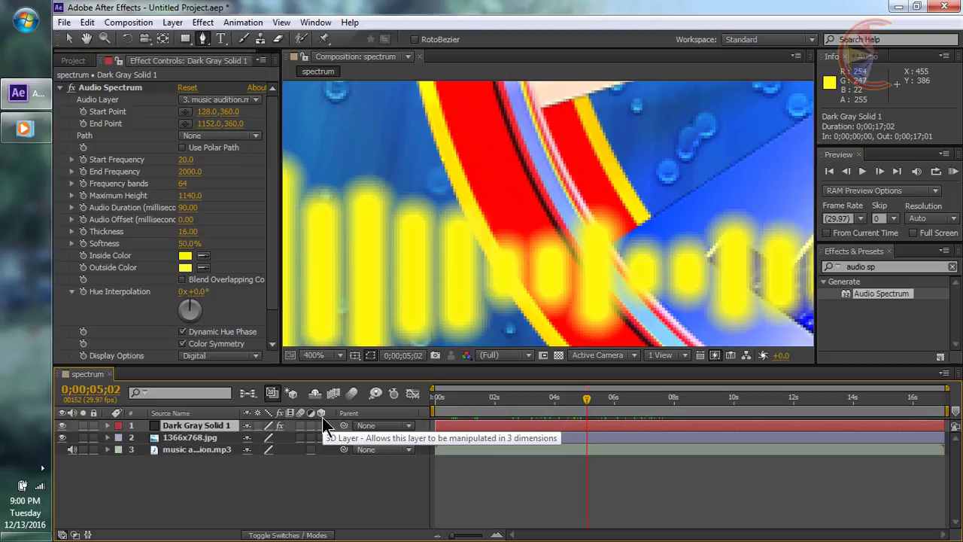
key("t")
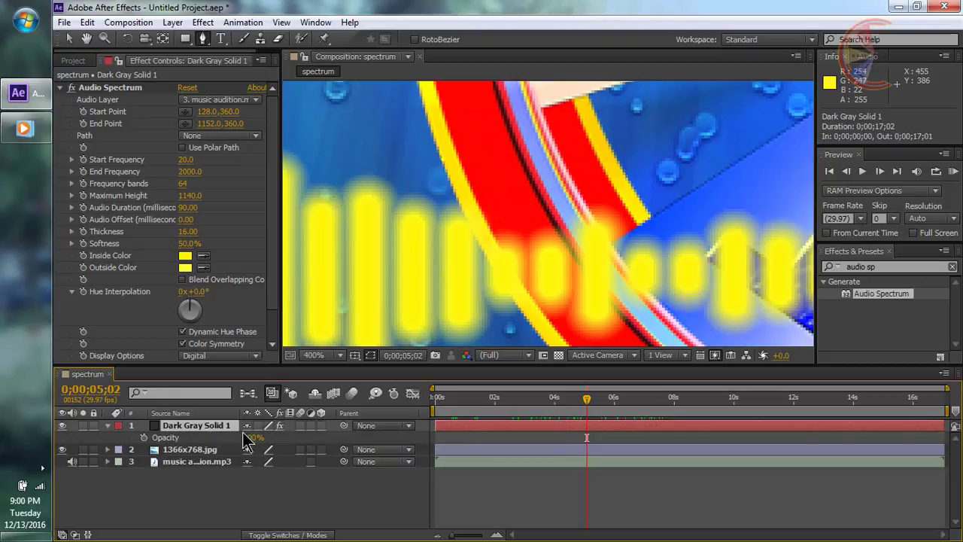
left_click_drag(251, 445, 221, 445)
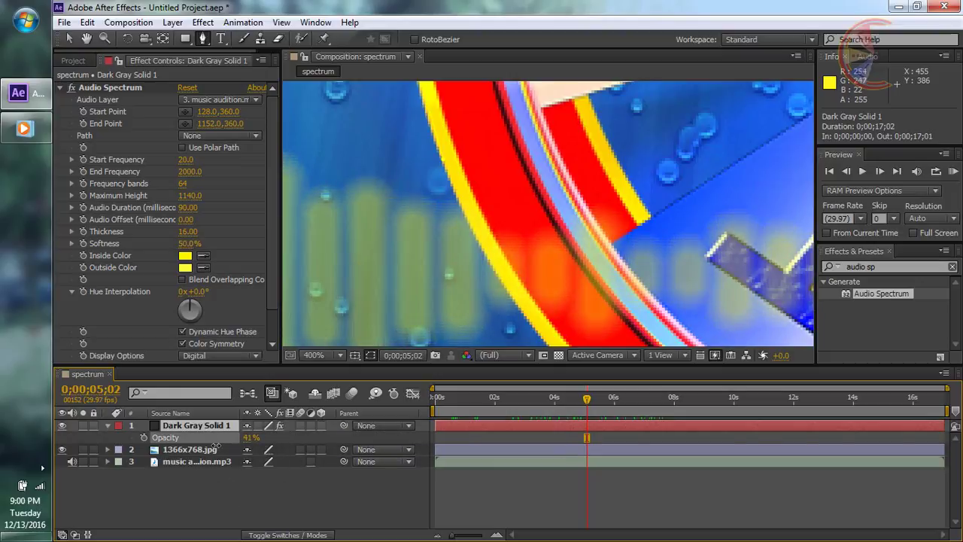
left_click_drag(452, 188, 425, 241)
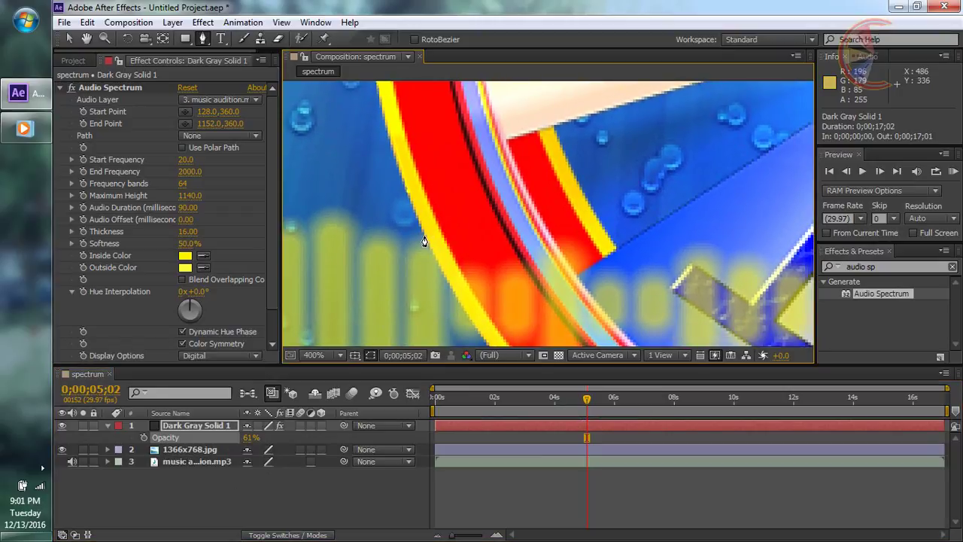
Undo the stray new mask point and zoom in on the logo's yellow outer edge
left_click(425, 237)
scroll(406, 248, "down", 2)
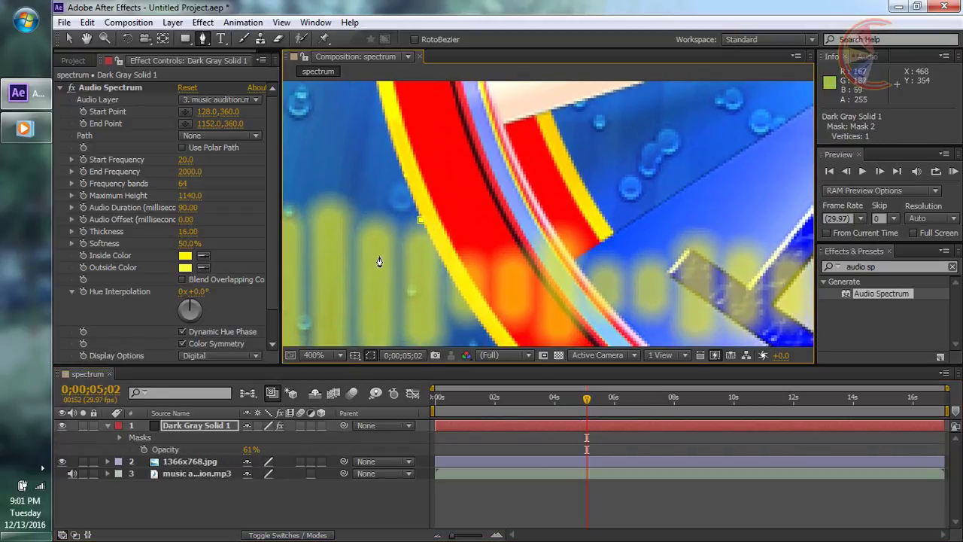
key("ctrl+z")
key("period")
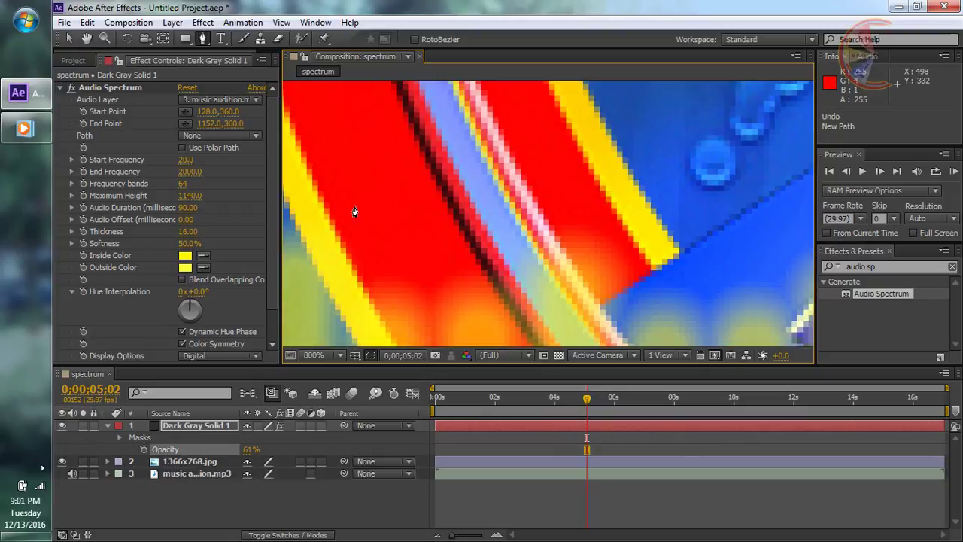
mouse_move(355, 211)
left_mouse_down()
mouse_move(564, 267)
mouse_move(524, 264)
left_mouse_up()
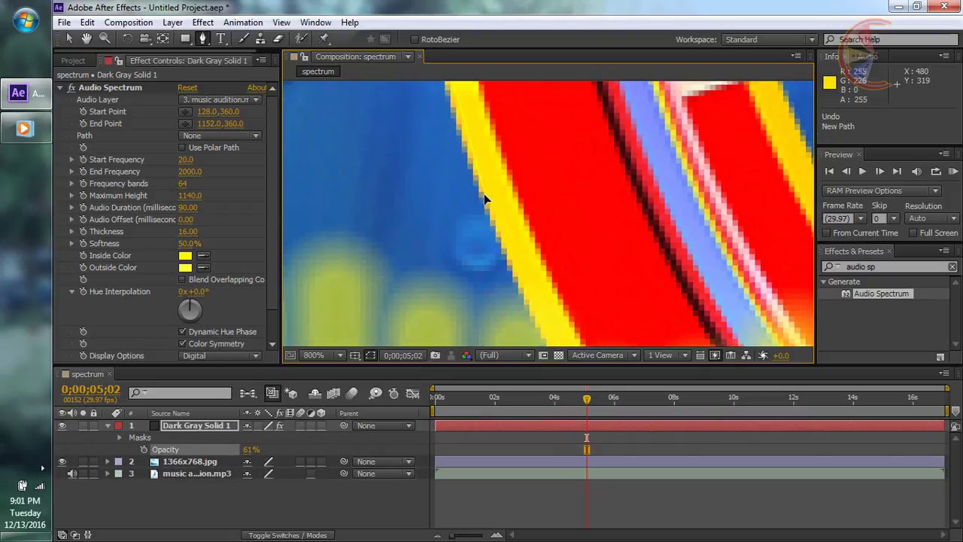
key("period")
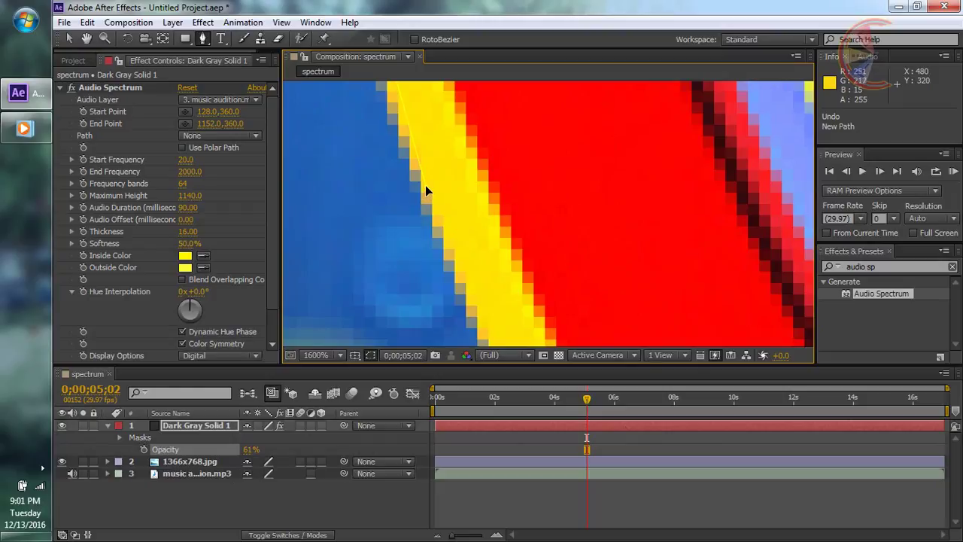
Add Pen mask points along the first stretch of the yellow edge
left_click_drag(445, 236, 440, 230)
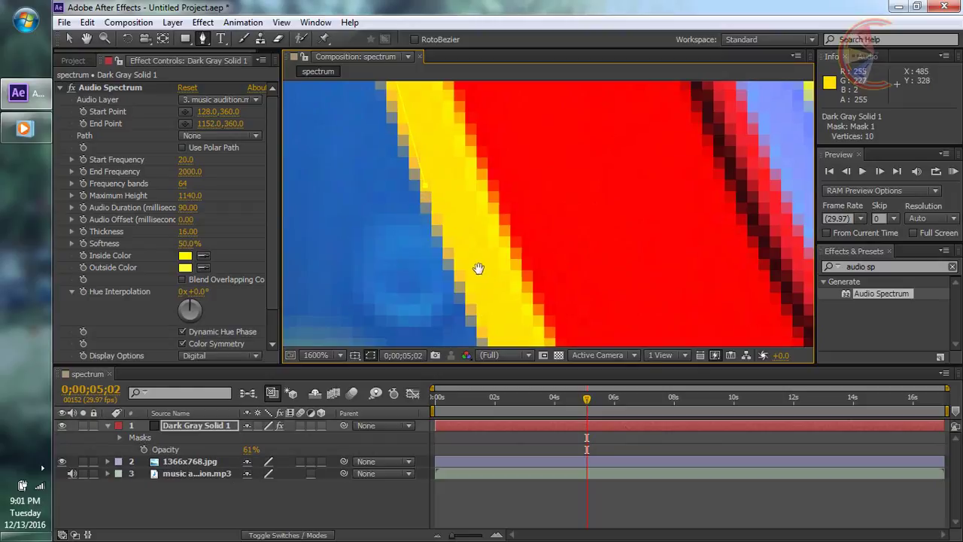
left_click(453, 254)
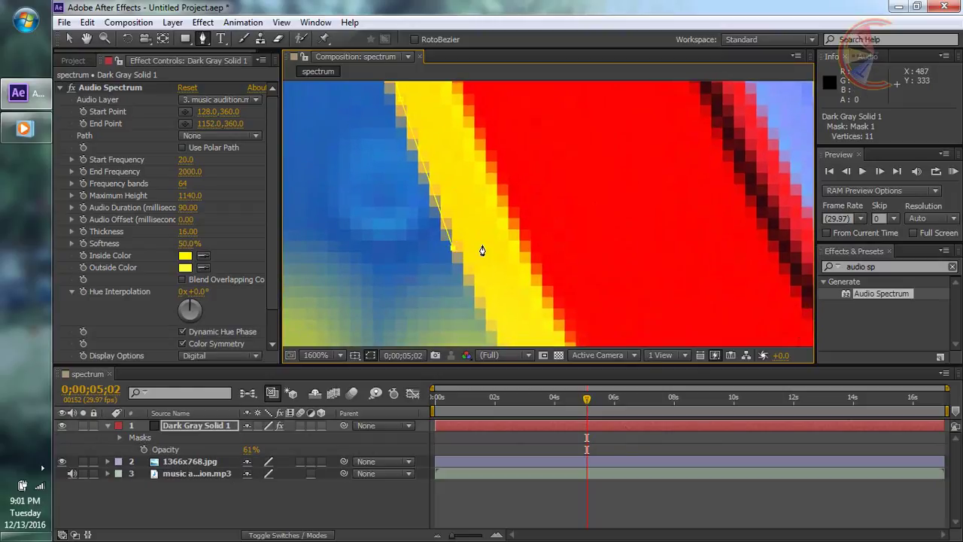
key("comma")
left_click_drag(483, 250, 430, 172)
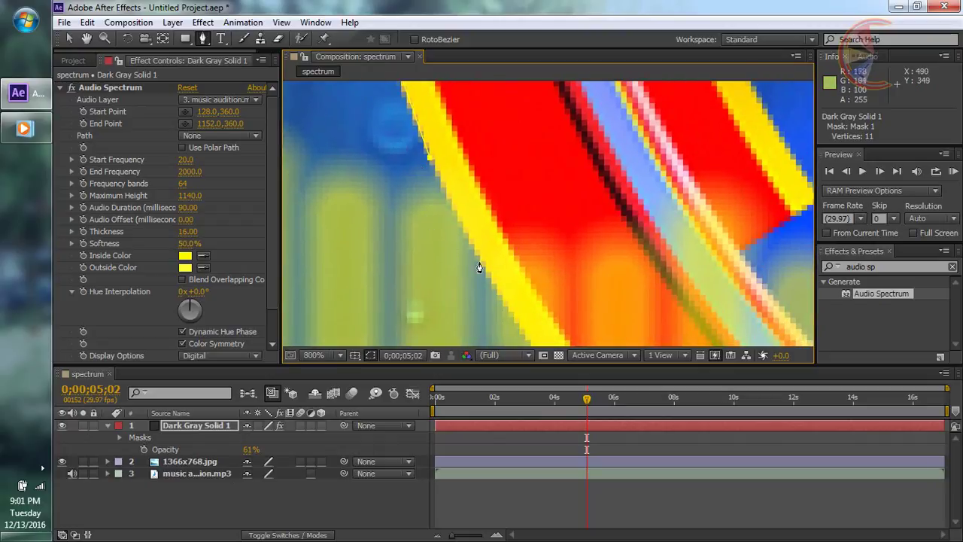
left_click(488, 282)
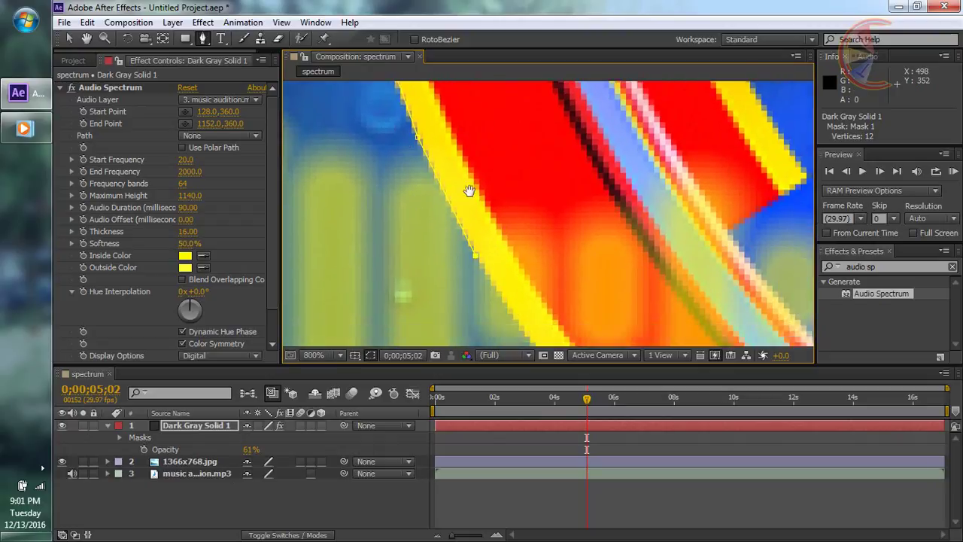
key("comma")
left_click(522, 235)
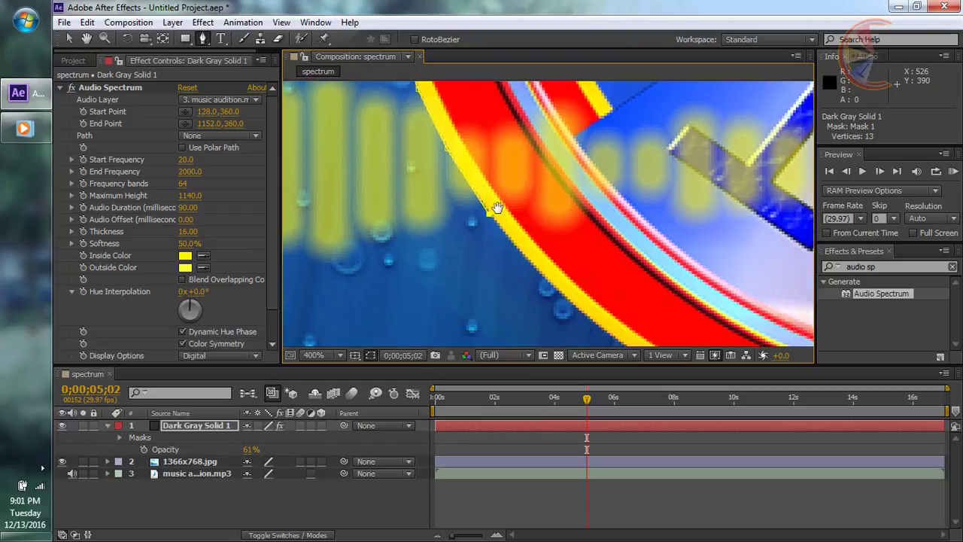
Extend the mask to 17 points, ending with a curved segment below the lower arm
left_click_drag(521, 235, 449, 193)
left_click(458, 193)
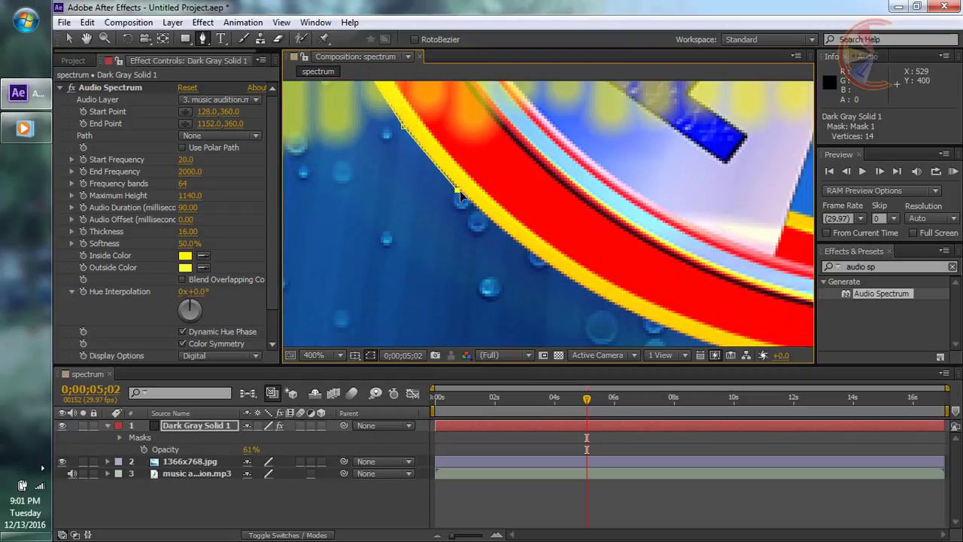
left_click(557, 273)
left_click_drag(555, 269, 510, 161)
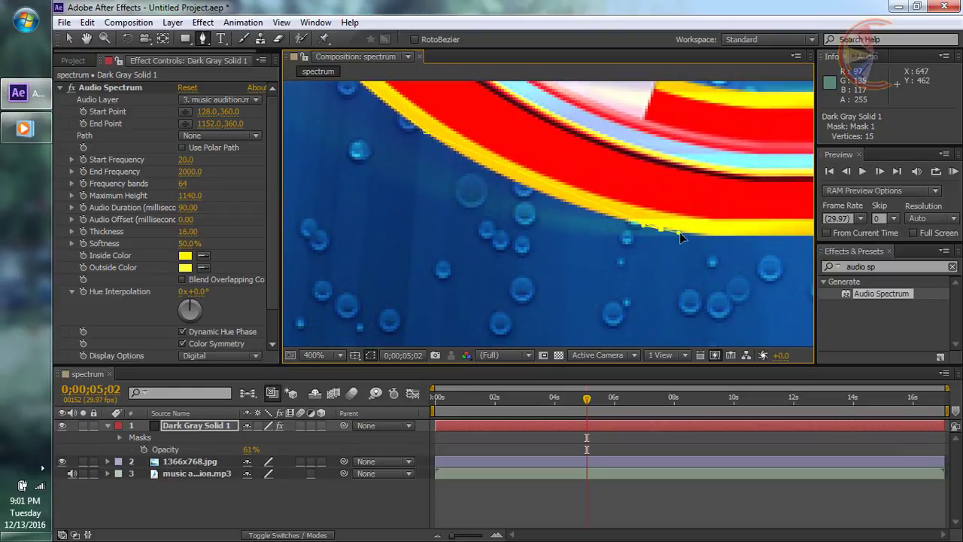
mouse_move(661, 229)
left_mouse_down()
mouse_move(788, 259)
mouse_move(504, 270)
left_mouse_up()
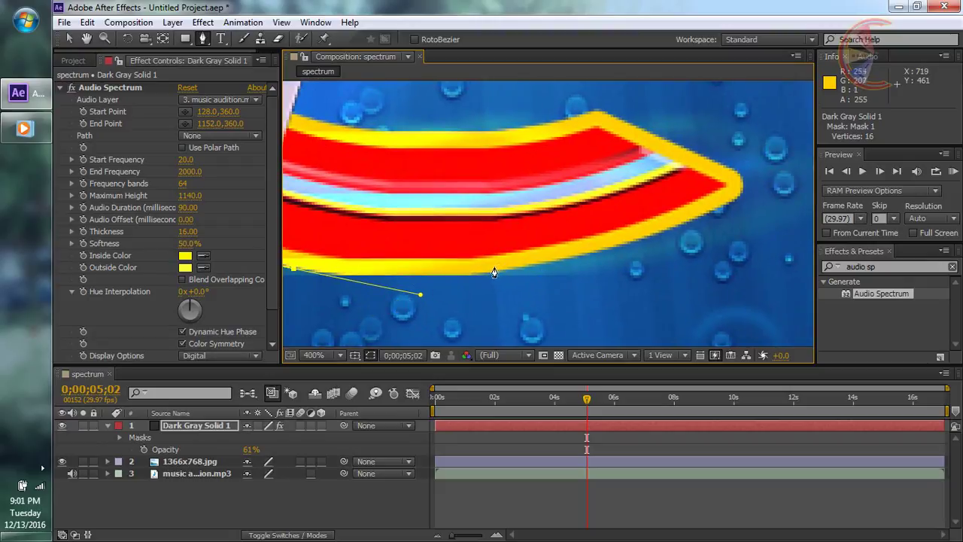
left_click(467, 279)
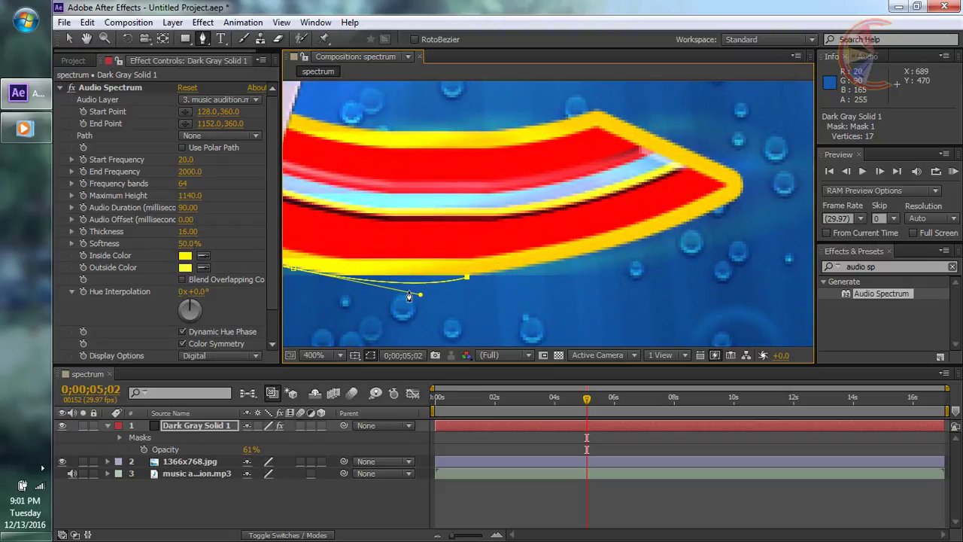
scroll(475, 288, "up", 1)
Drag the last vertex's Bezier handle and vertex so the curve lies on the yellow/blue boundary
left_click_drag(409, 296, 464, 276)
scroll(464, 275, "up", 1)
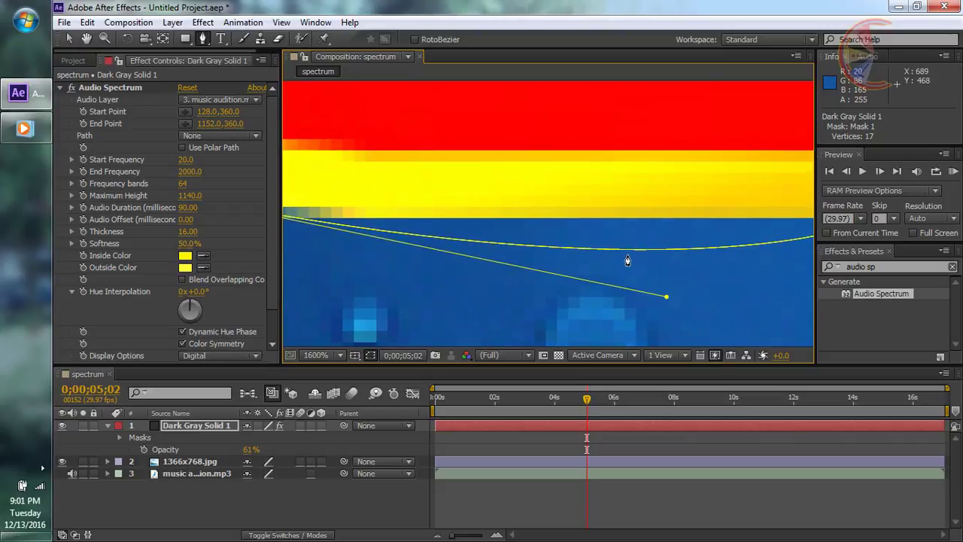
scroll(627, 260, "down", 1)
scroll(636, 239, "up", 1)
mouse_move(480, 206)
left_mouse_down()
mouse_move(586, 213)
mouse_move(709, 238)
left_mouse_up()
left_click(685, 294)
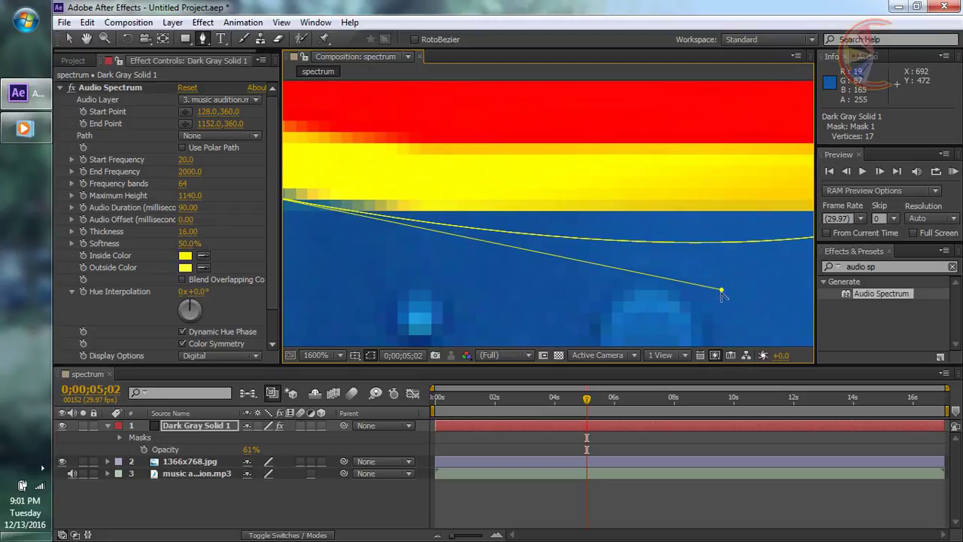
left_click(722, 292)
mouse_move(722, 292)
left_mouse_down()
mouse_move(656, 228)
mouse_move(331, 291)
left_mouse_up()
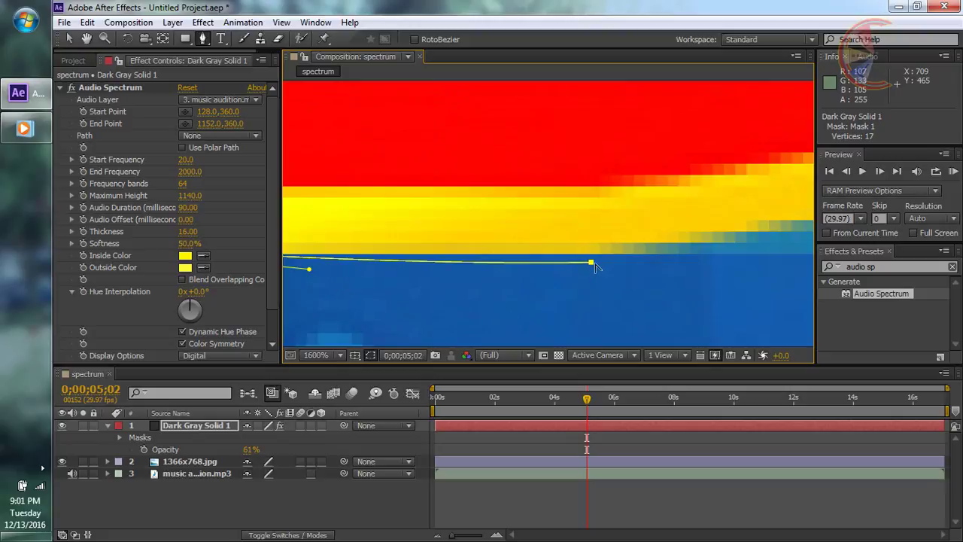
left_click_drag(594, 263, 590, 258)
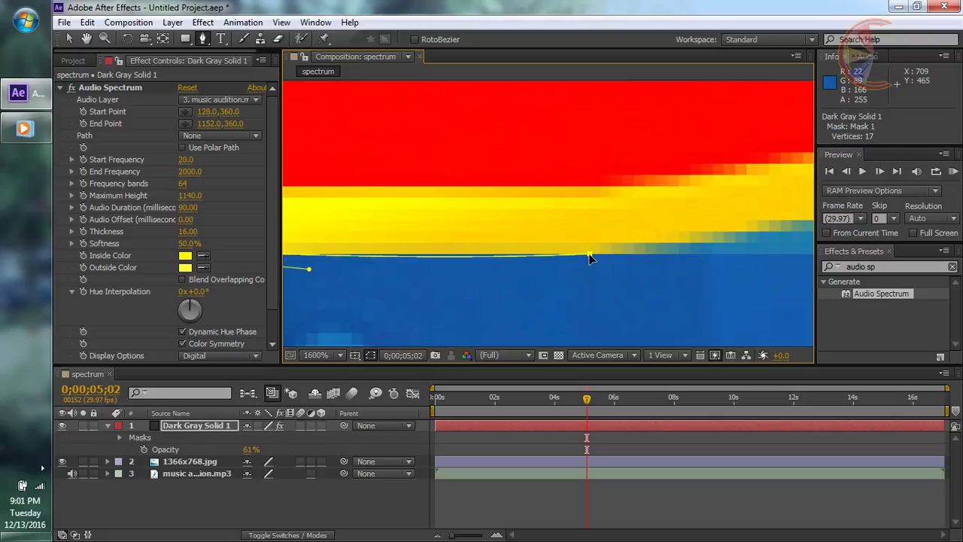
scroll(645, 273, "down", 2)
scroll(577, 310, "up", 1)
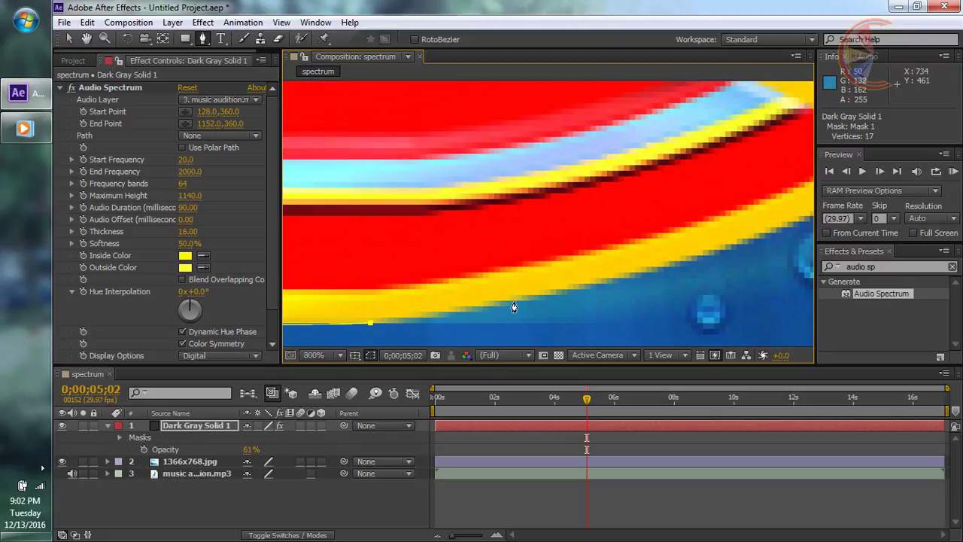
left_click(514, 302)
left_click_drag(644, 273, 479, 334)
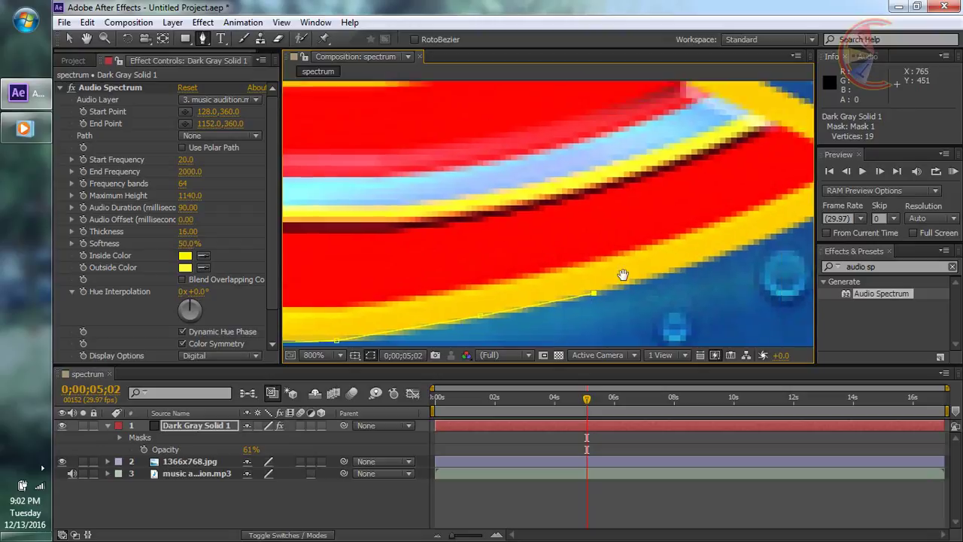
left_click(592, 295)
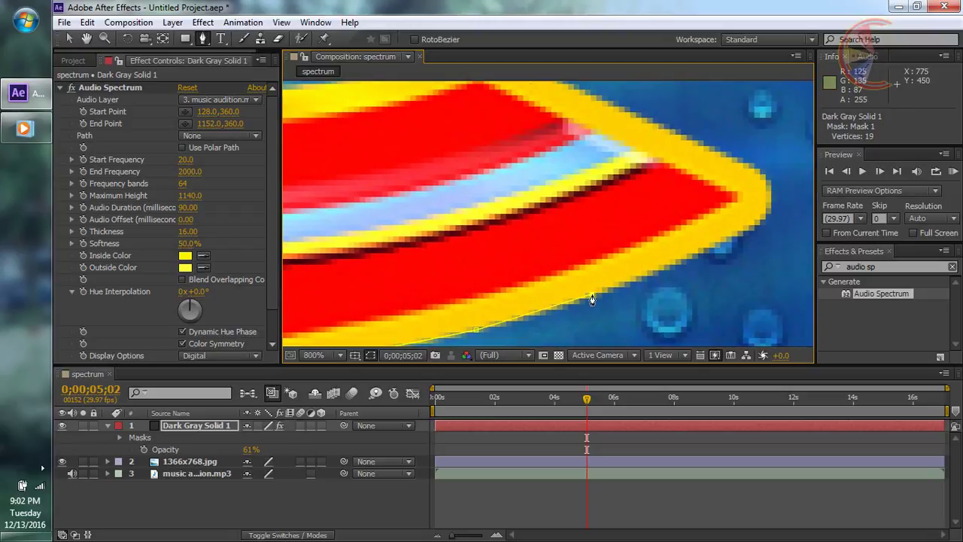
left_click(684, 265)
left_click(752, 227)
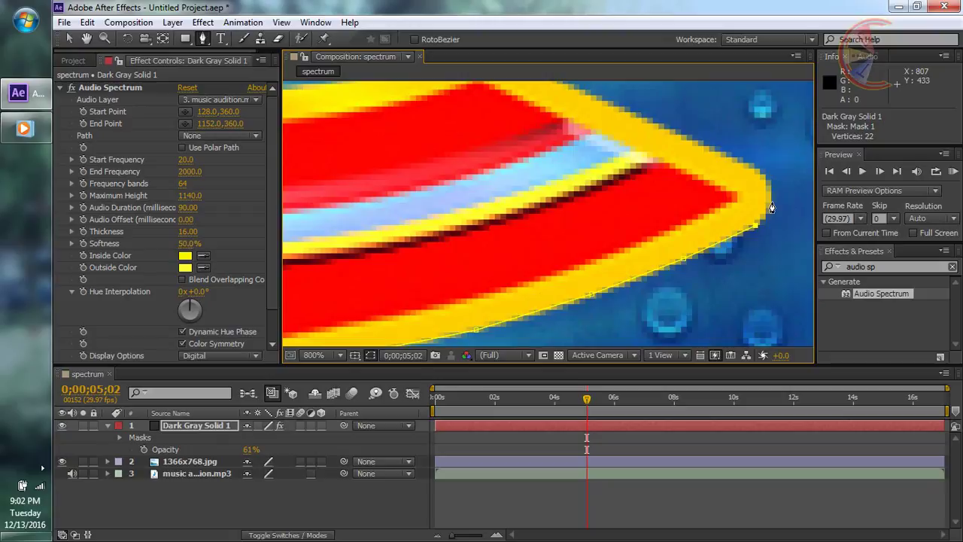
scroll(757, 217, "down", 2)
scroll(525, 225, "down", 2)
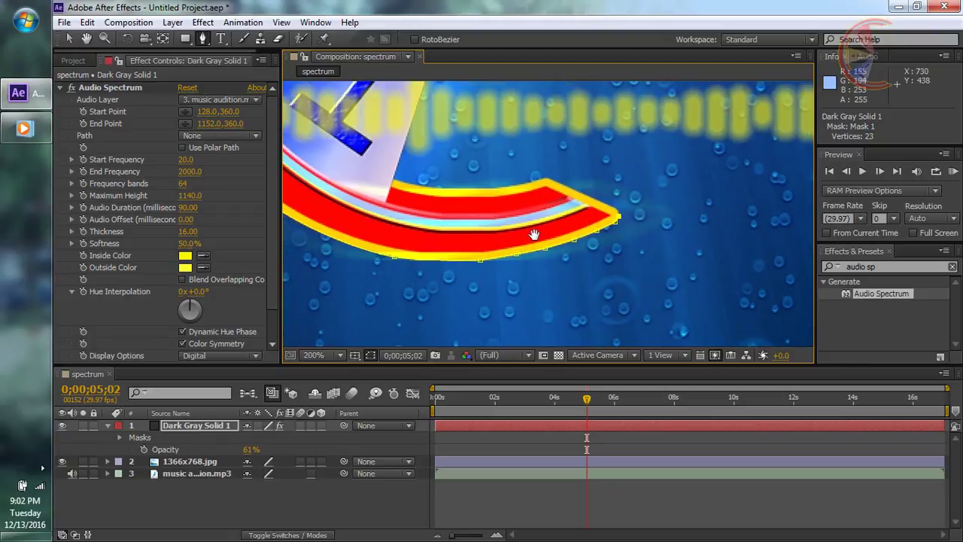
scroll(543, 240, "down", 1)
scroll(512, 229, "down", 1)
scroll(481, 222, "down", 1)
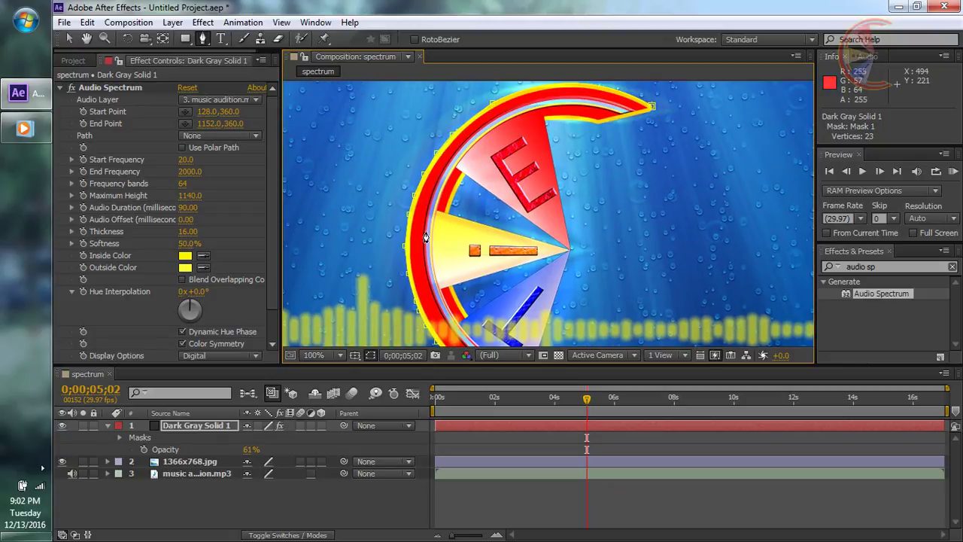
scroll(470, 220, "down", 1)
scroll(470, 219, "up", 2)
scroll(490, 208, "up", 2)
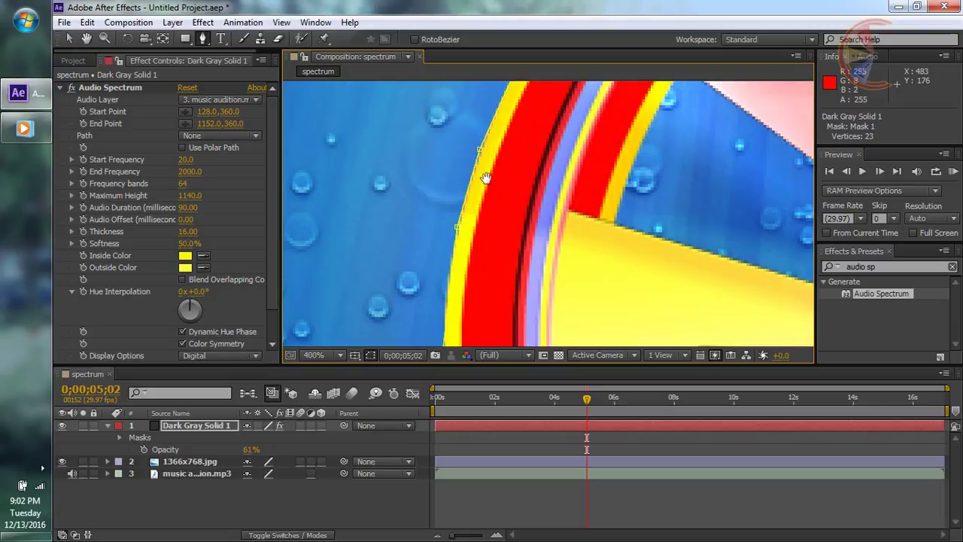
scroll(550, 212, "up", 1)
scroll(548, 218, "down", 2)
scroll(540, 240, "down", 1)
scroll(533, 264, "down", 1)
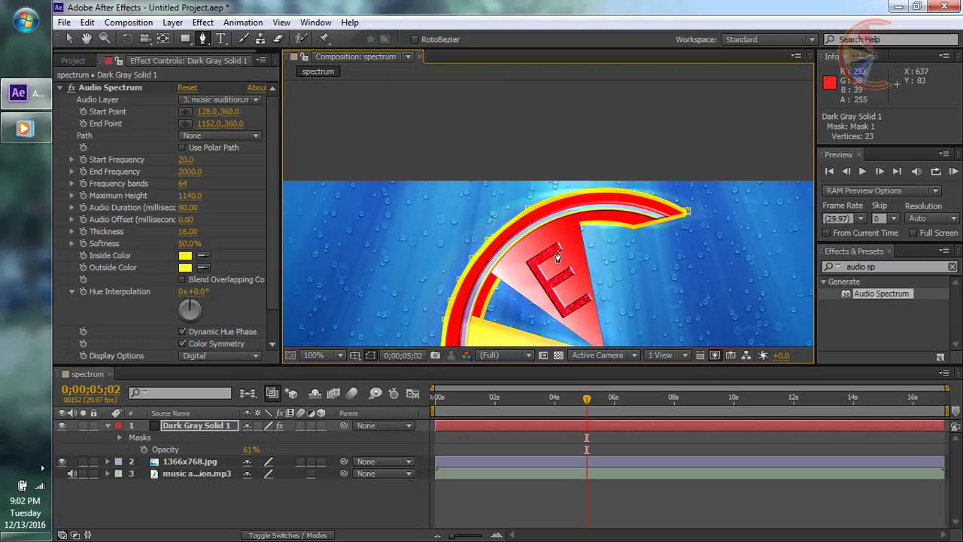
scroll(527, 283, "down", 1)
left_click_drag(527, 283, 525, 196)
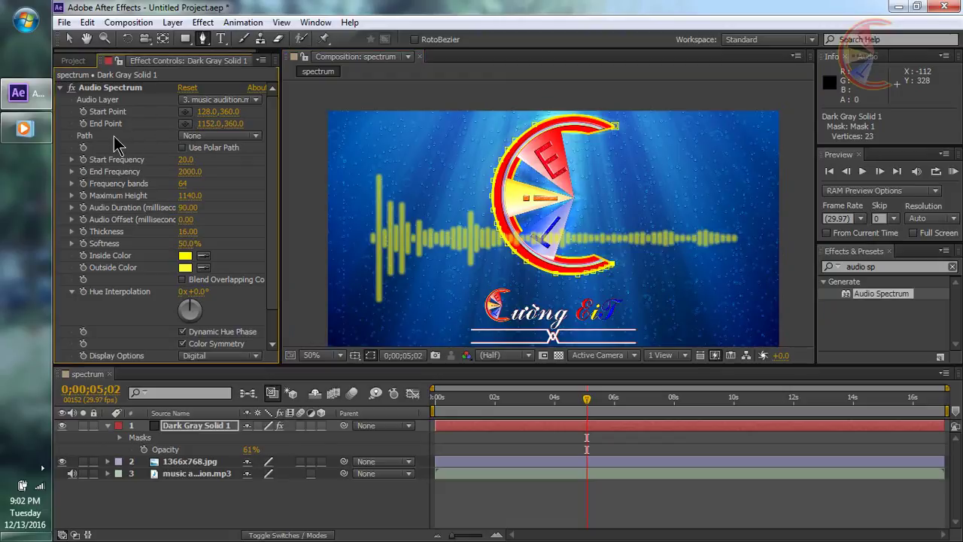
Set the Audio Spectrum Path to Mask 1 and inspect the bars around the logo
left_click(218, 135)
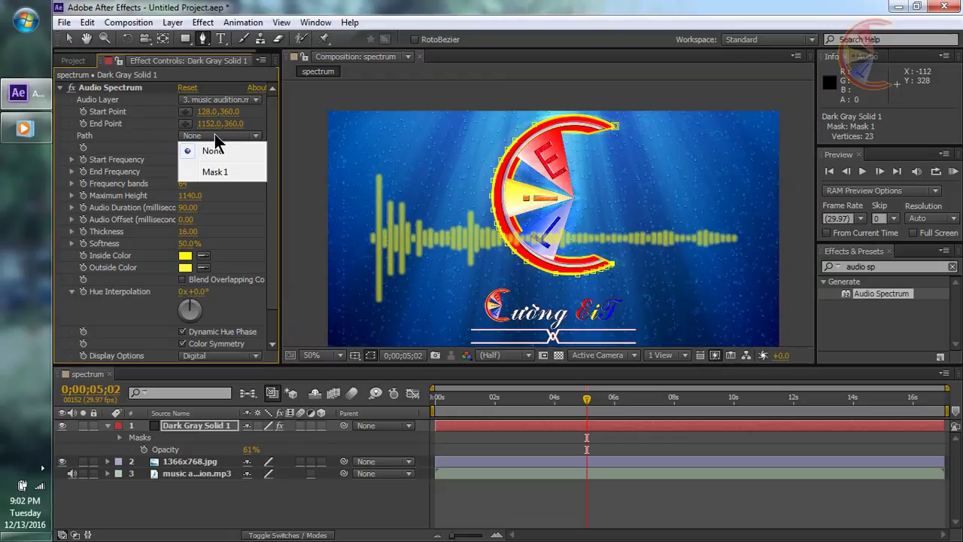
left_click(210, 172)
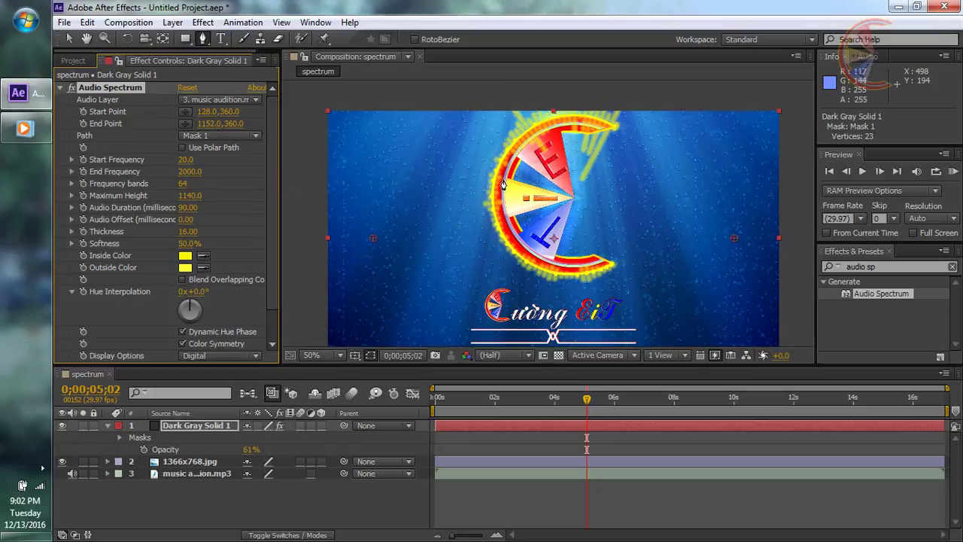
scroll(504, 184, "up", 2)
mouse_move(504, 184)
left_mouse_down()
mouse_move(420, 219)
mouse_move(567, 163)
left_mouse_up()
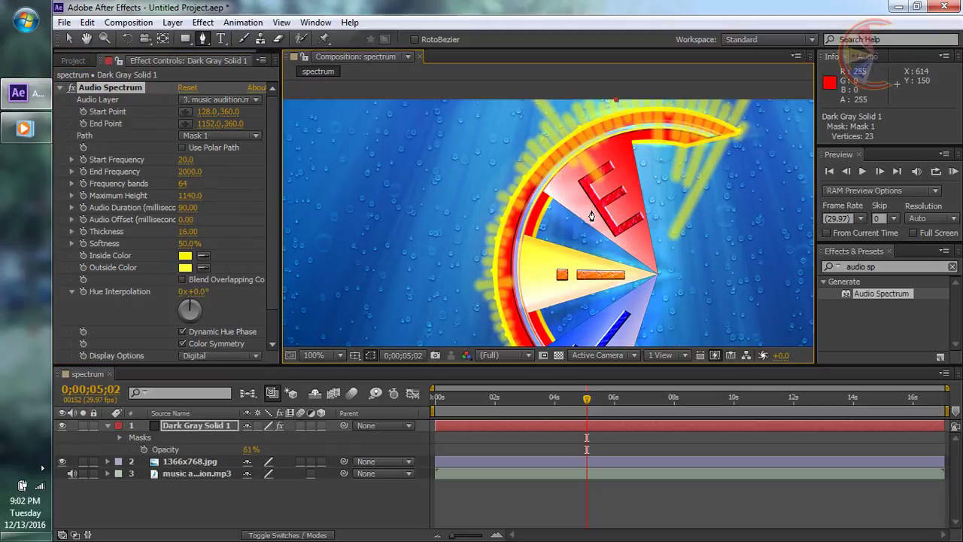
left_click_drag(561, 165, 585, 114)
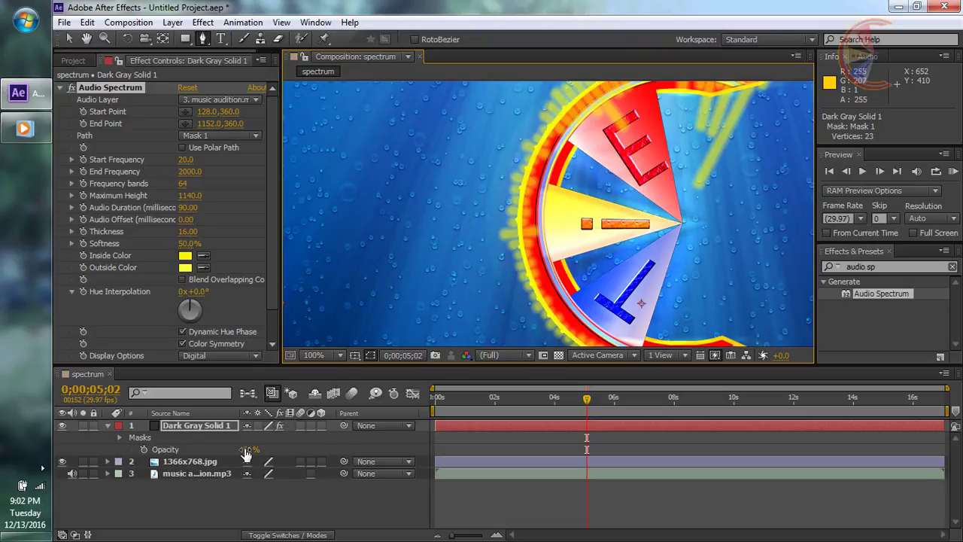
Raise Dark Gray Solid 1's opacity from 61% to 100% and check the arc bars
left_click_drag(247, 454, 443, 453)
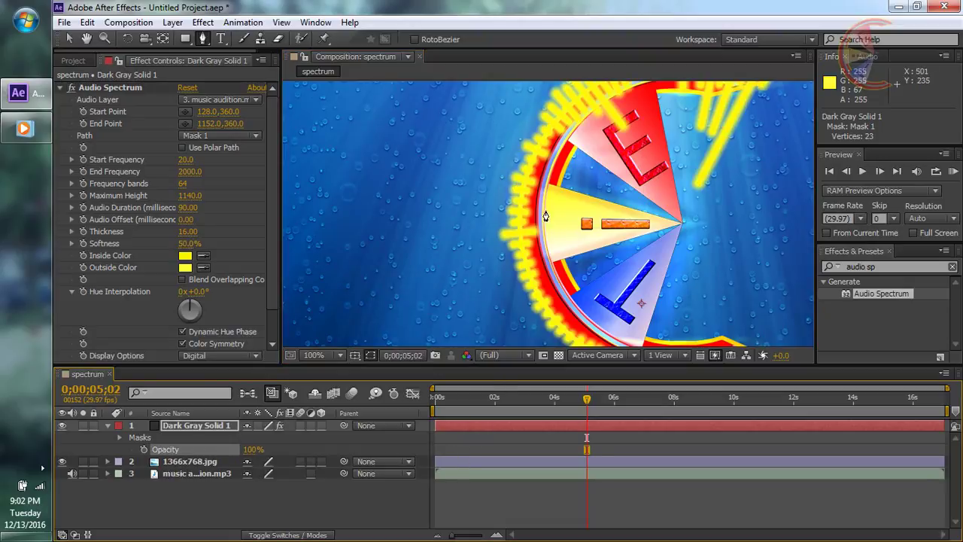
mouse_move(546, 205)
left_mouse_down()
mouse_move(501, 258)
mouse_move(483, 254)
left_mouse_up()
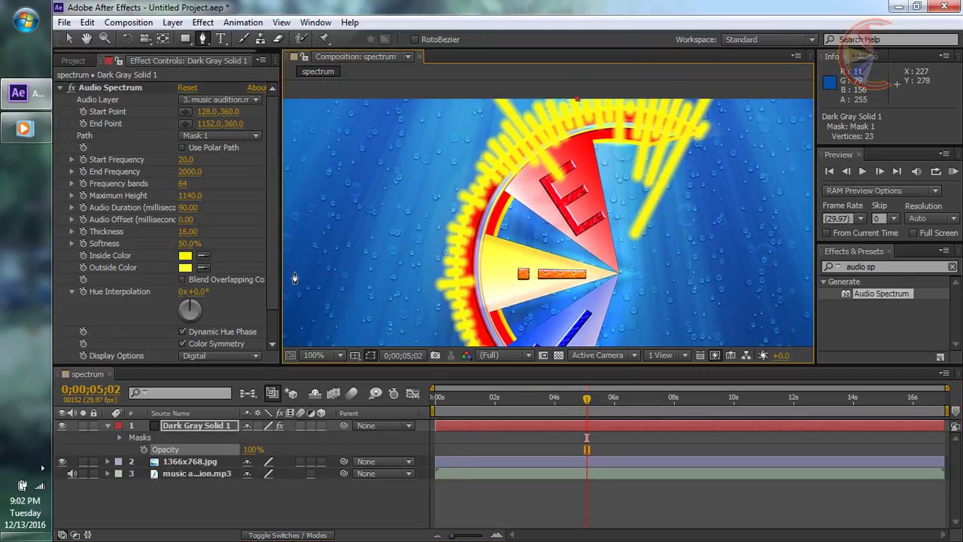
scroll(190, 281, "down", 1)
scroll(521, 209, "up", 1)
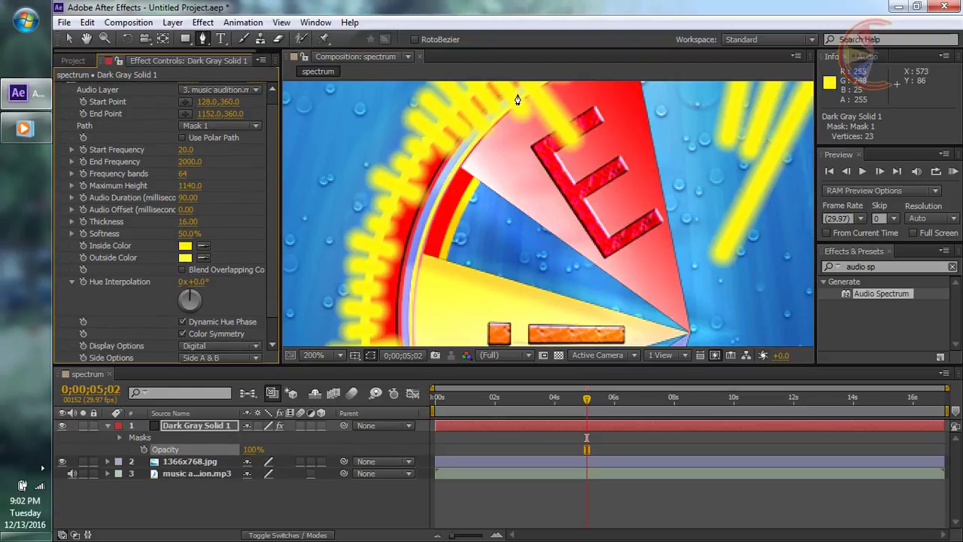
left_click_drag(517, 100, 405, 238)
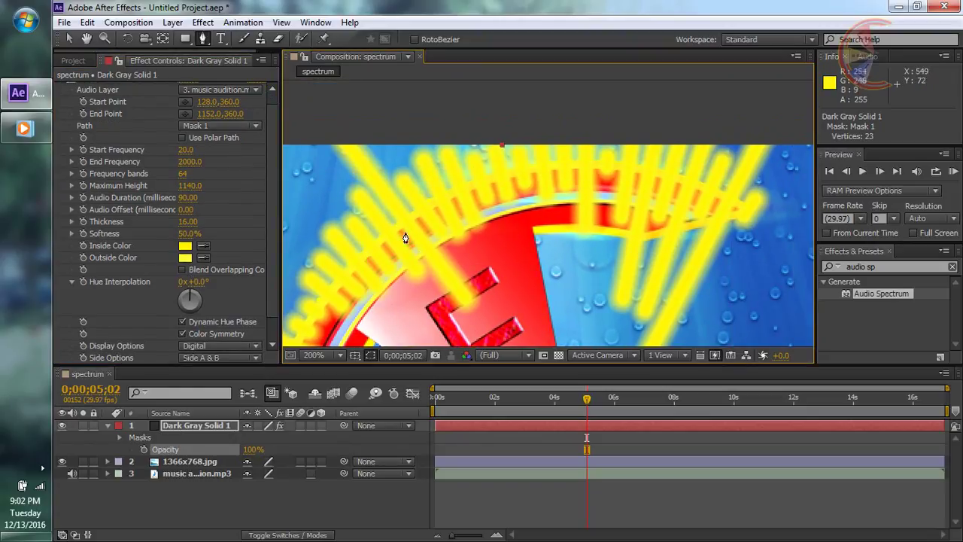
left_click_drag(429, 269, 491, 188)
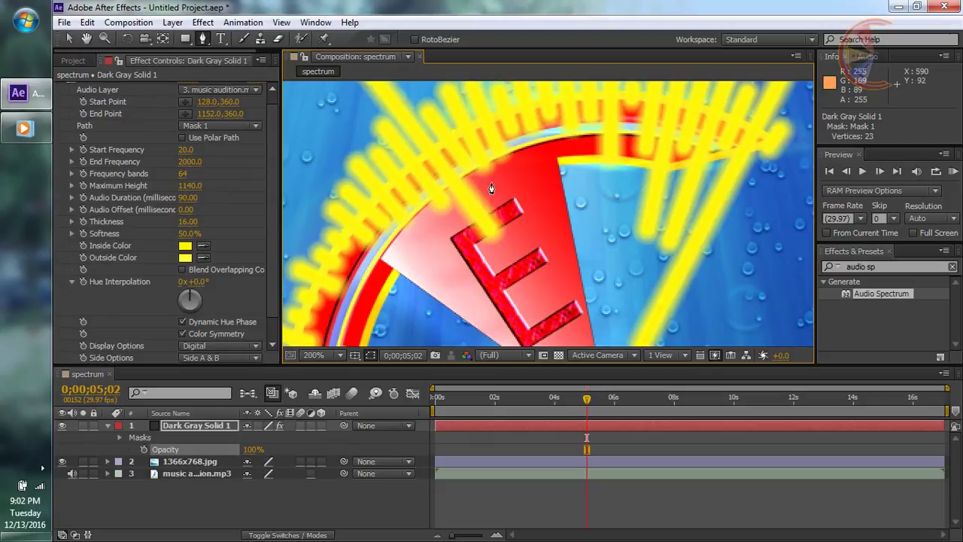
scroll(491, 188, "down", 1)
Set Audio Spectrum Side Options to Side B only, then review an earlier frame
scroll(139, 203, "down", 2)
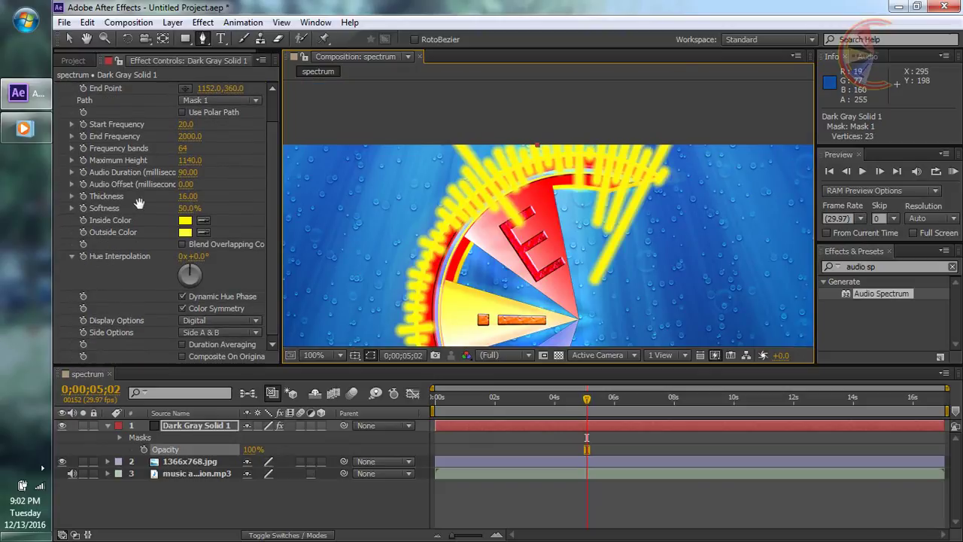
left_click(203, 334)
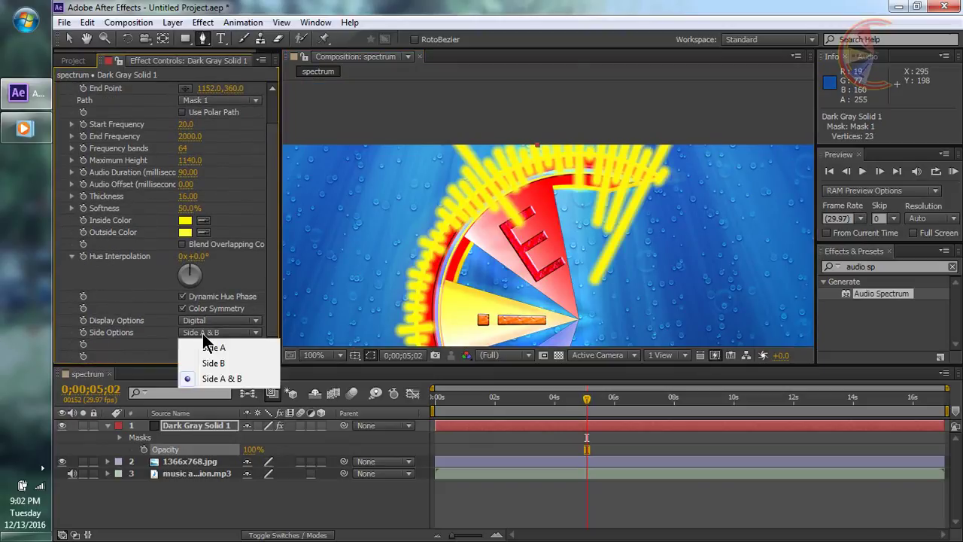
left_click(219, 365)
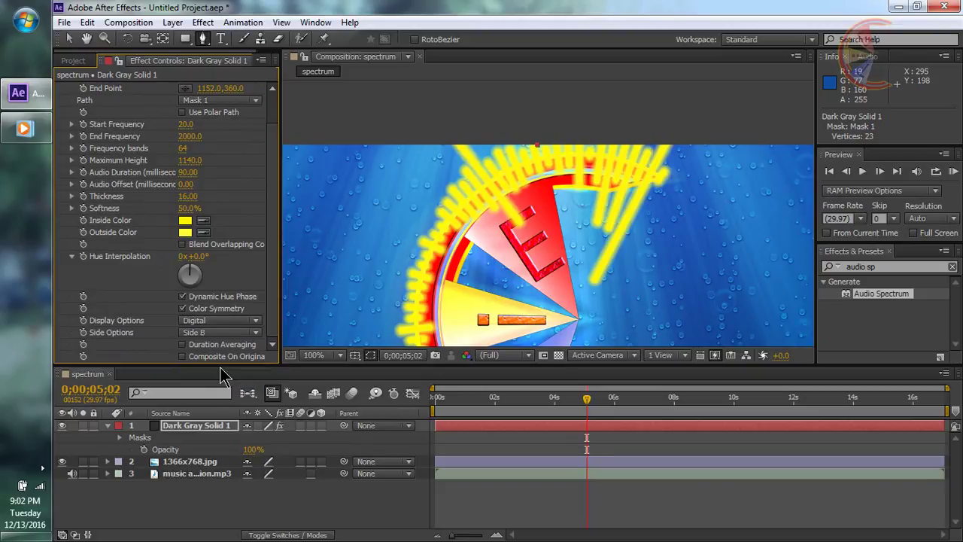
scroll(550, 213, "up", 1)
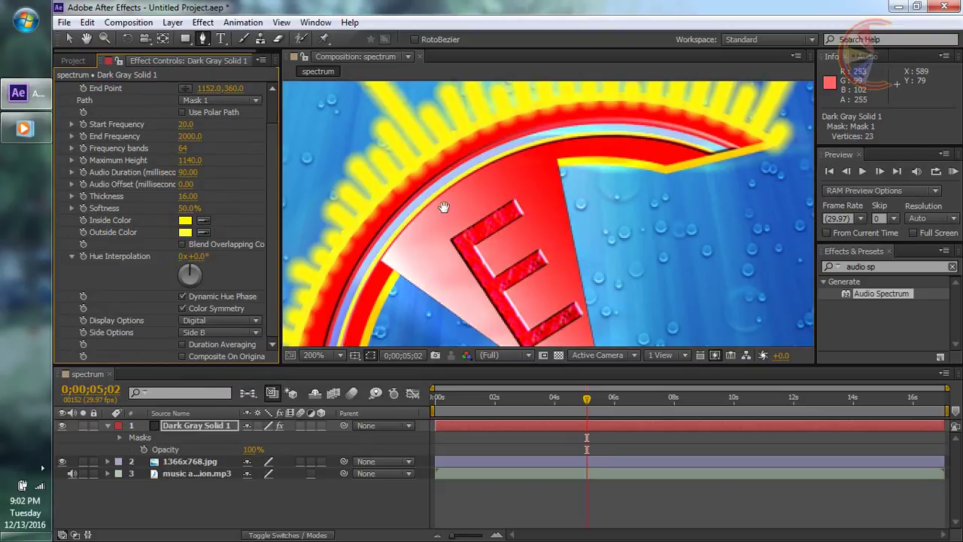
scroll(438, 217, "down", 1)
left_click_drag(425, 200, 542, 124)
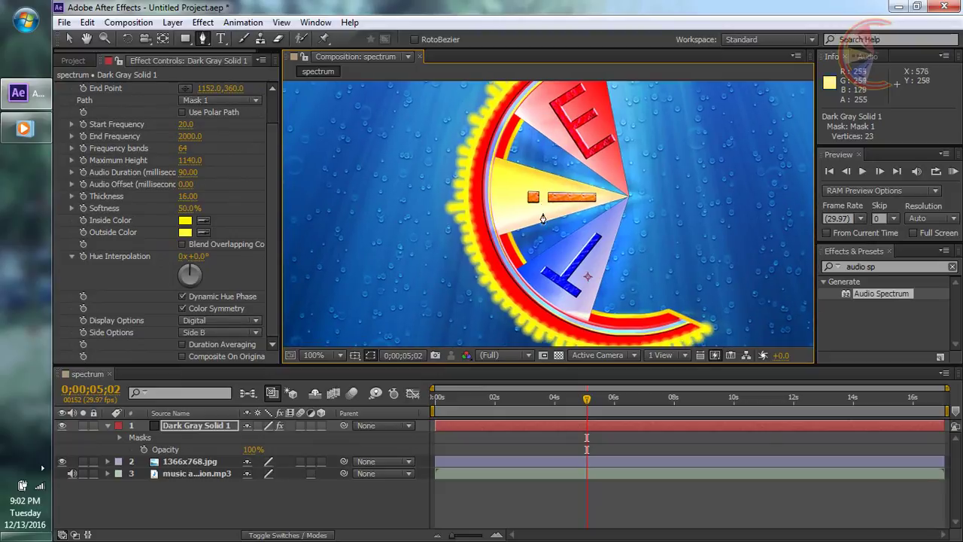
scroll(542, 125, "down", 2)
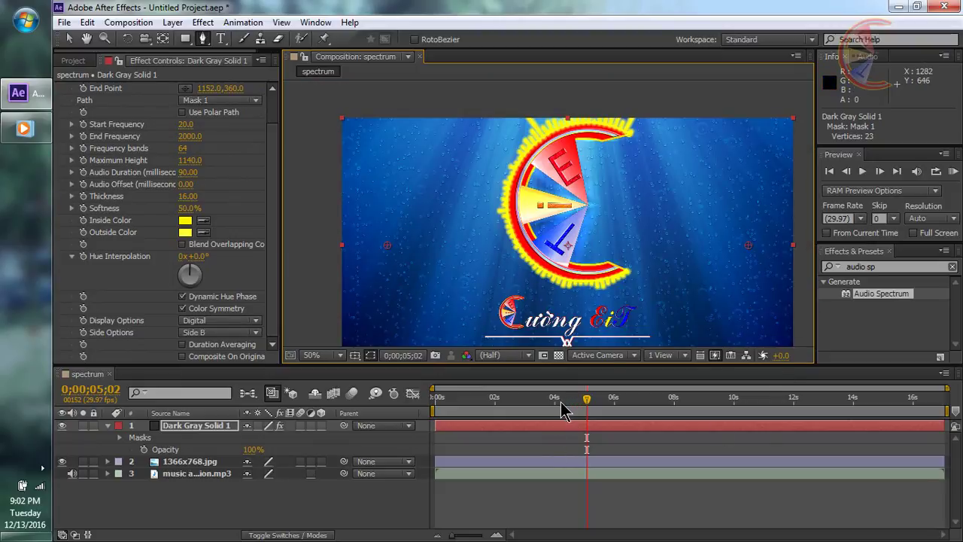
left_click_drag(587, 398, 516, 397)
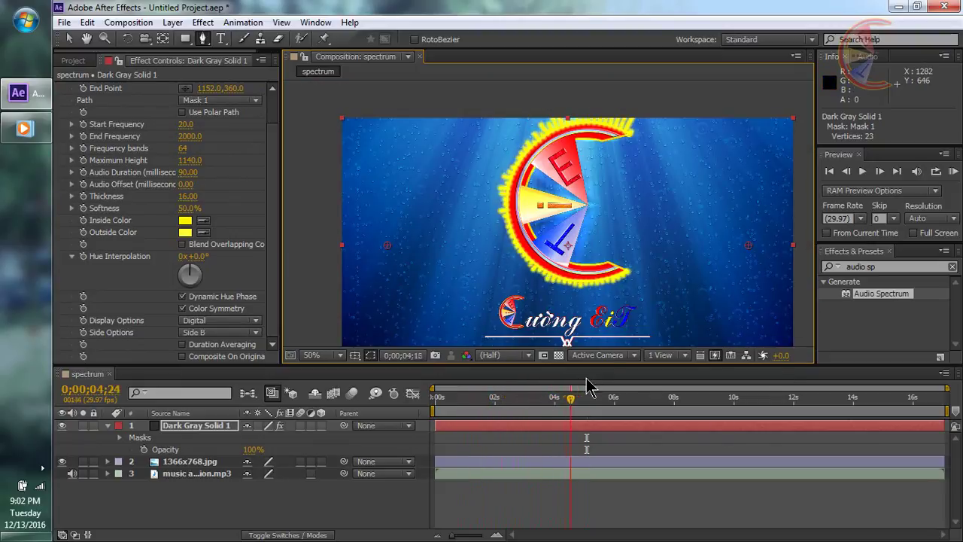
Scrub the playhead, then RAM-preview the spectrum animation with its music
left_click_drag(555, 397, 749, 397)
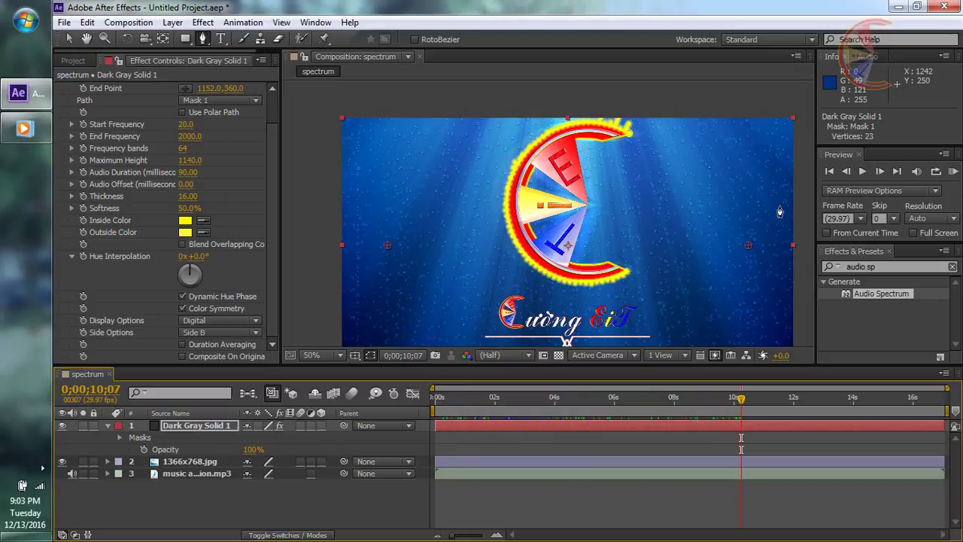
left_click(954, 172)
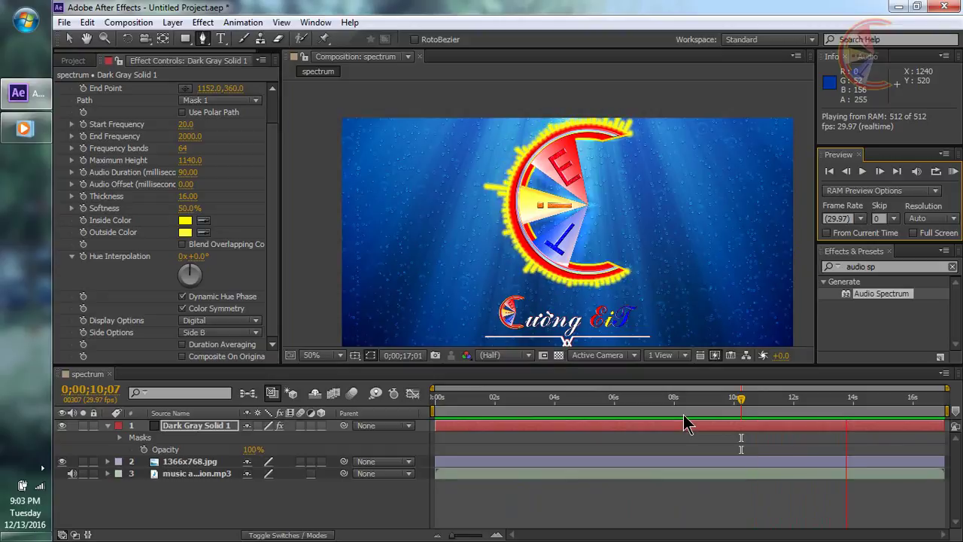
Stop the preview near 15 seconds and pan to show the tagline under the logo
key("space")
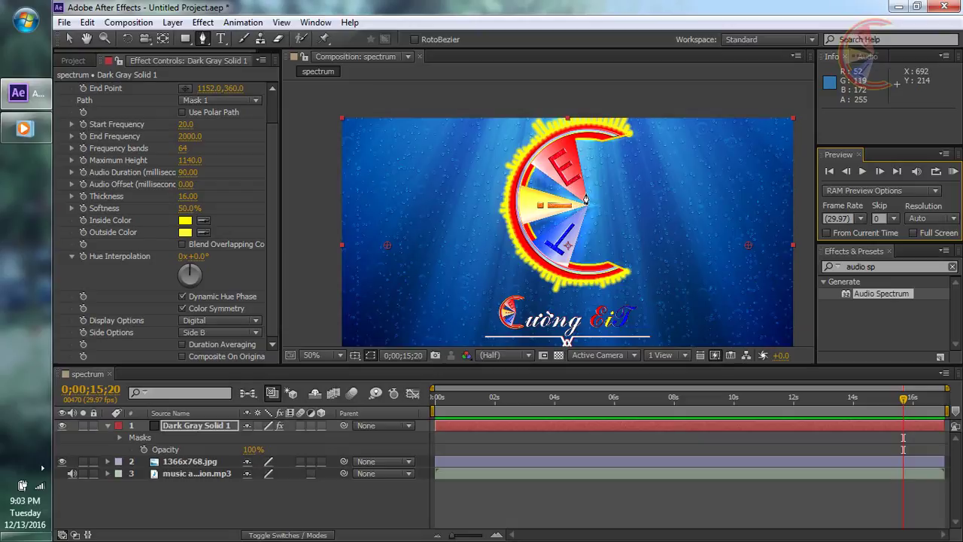
left_click_drag(594, 203, 568, 178)
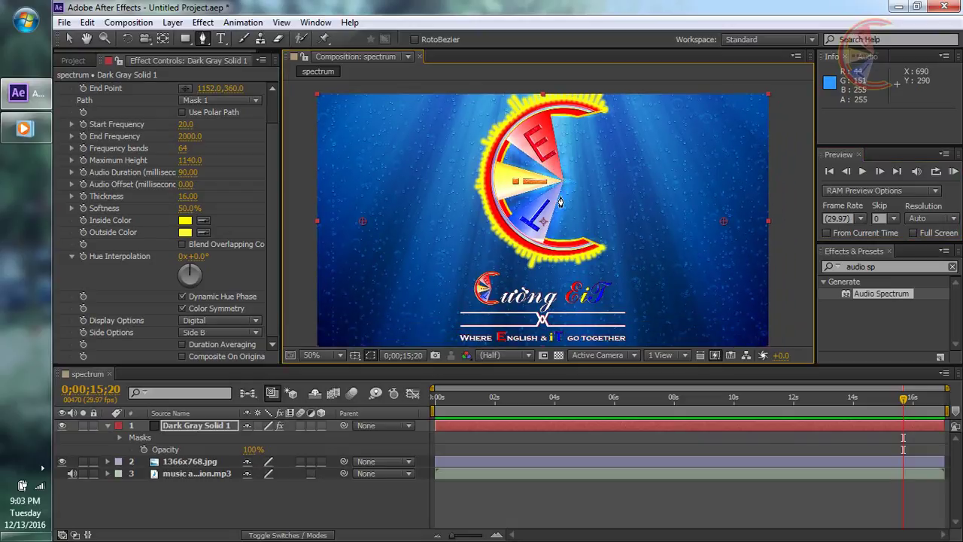